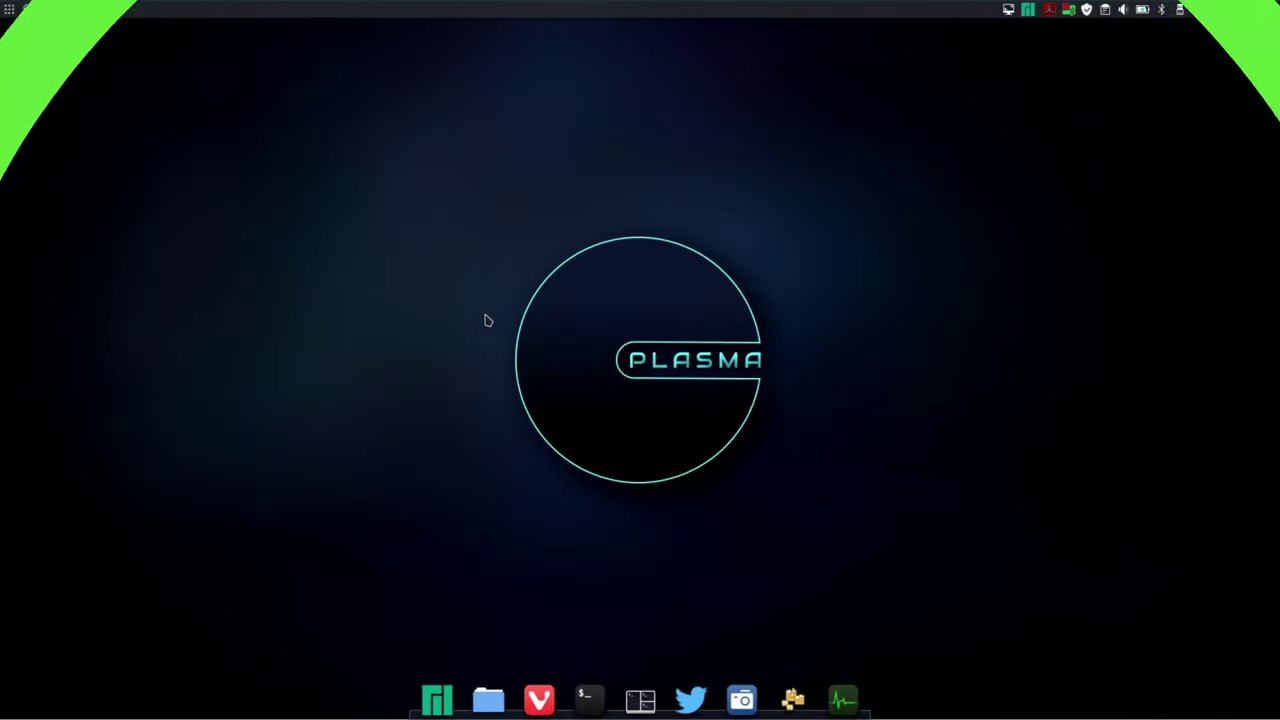
Find and launch the Disks utility with a search for "disks", and maximize its window.
click(31, 9)
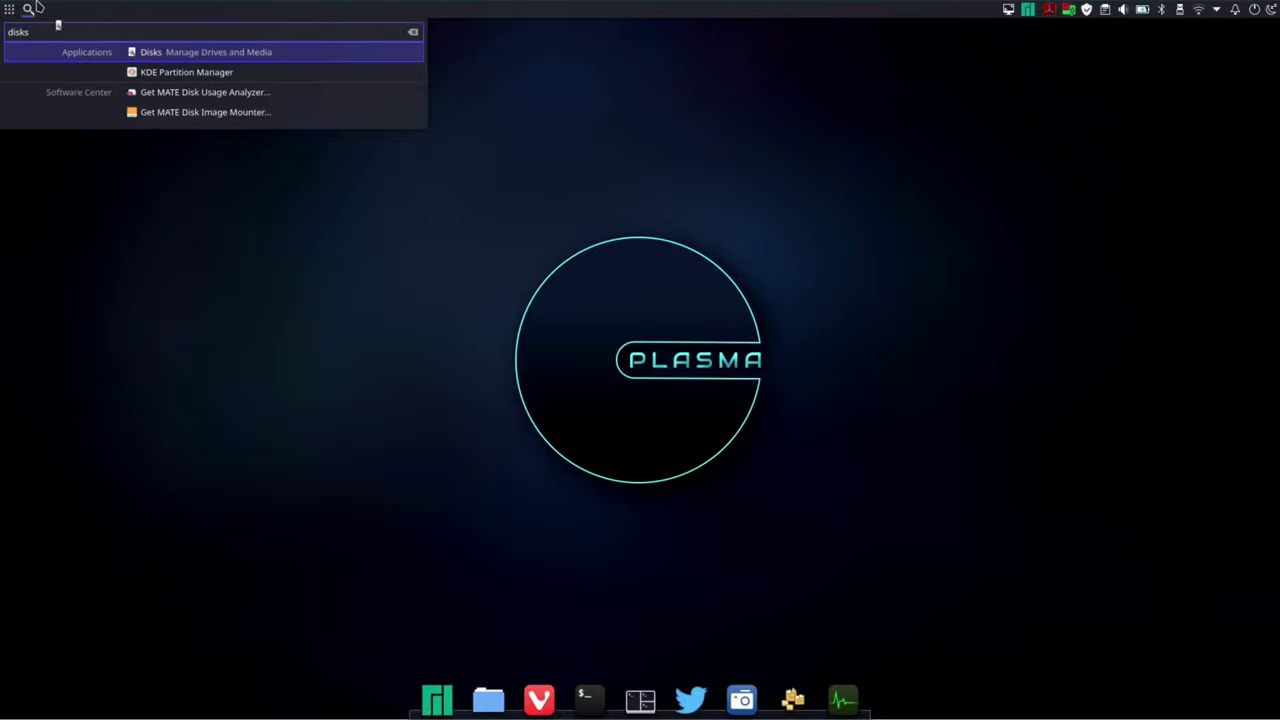
key(Return)
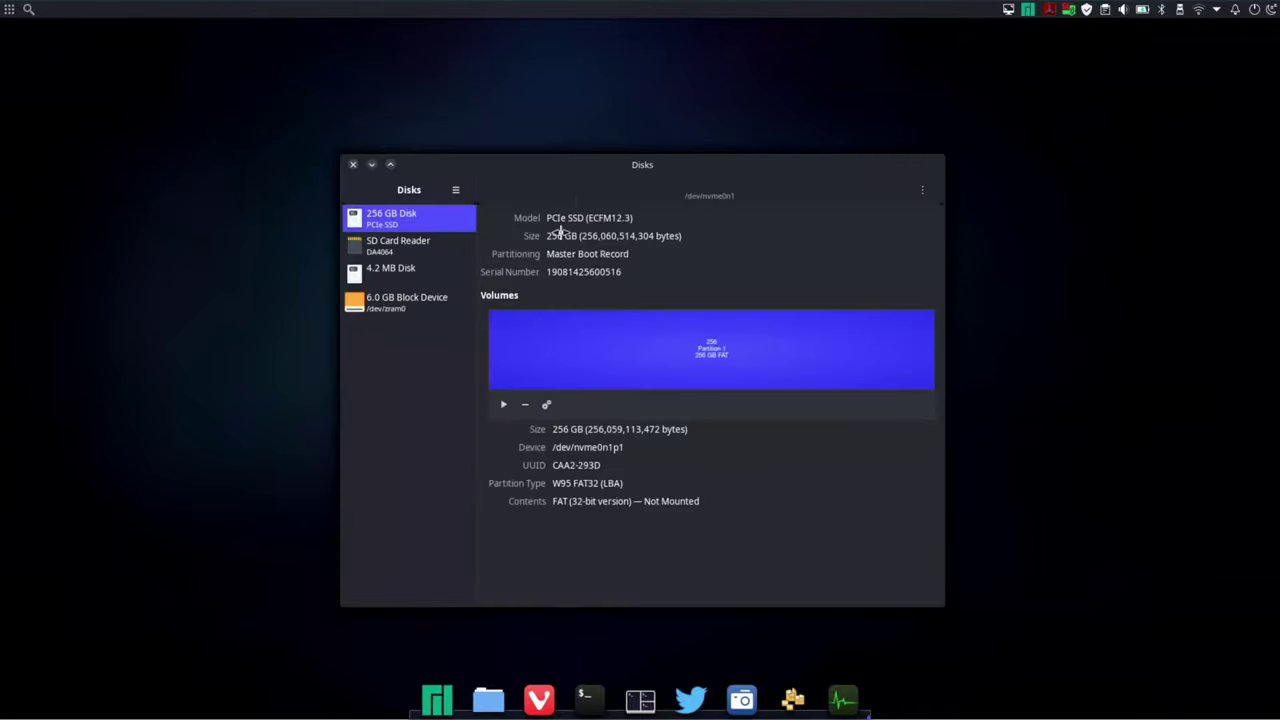
drag(589, 169, 506, 9)
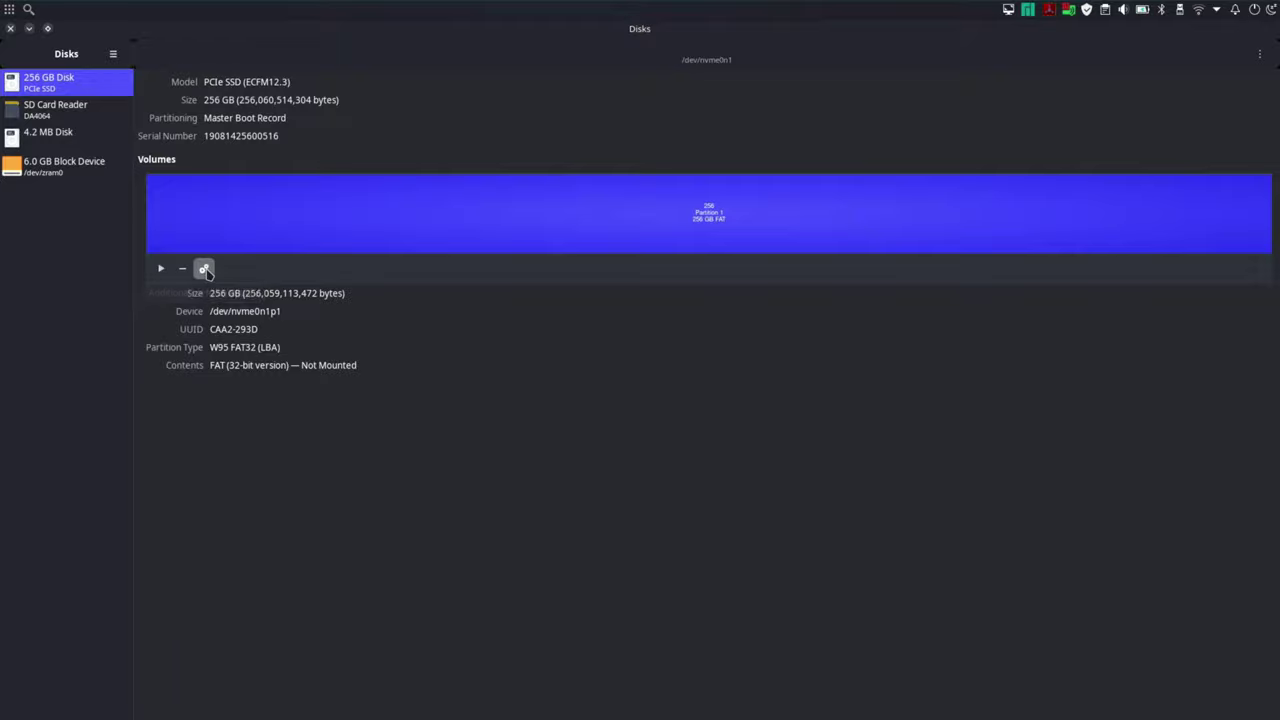
Benchmark Partition 1 of the 256 GB PCIe SSD with a transfer-rate sample size of 100 MiB.
click(204, 269)
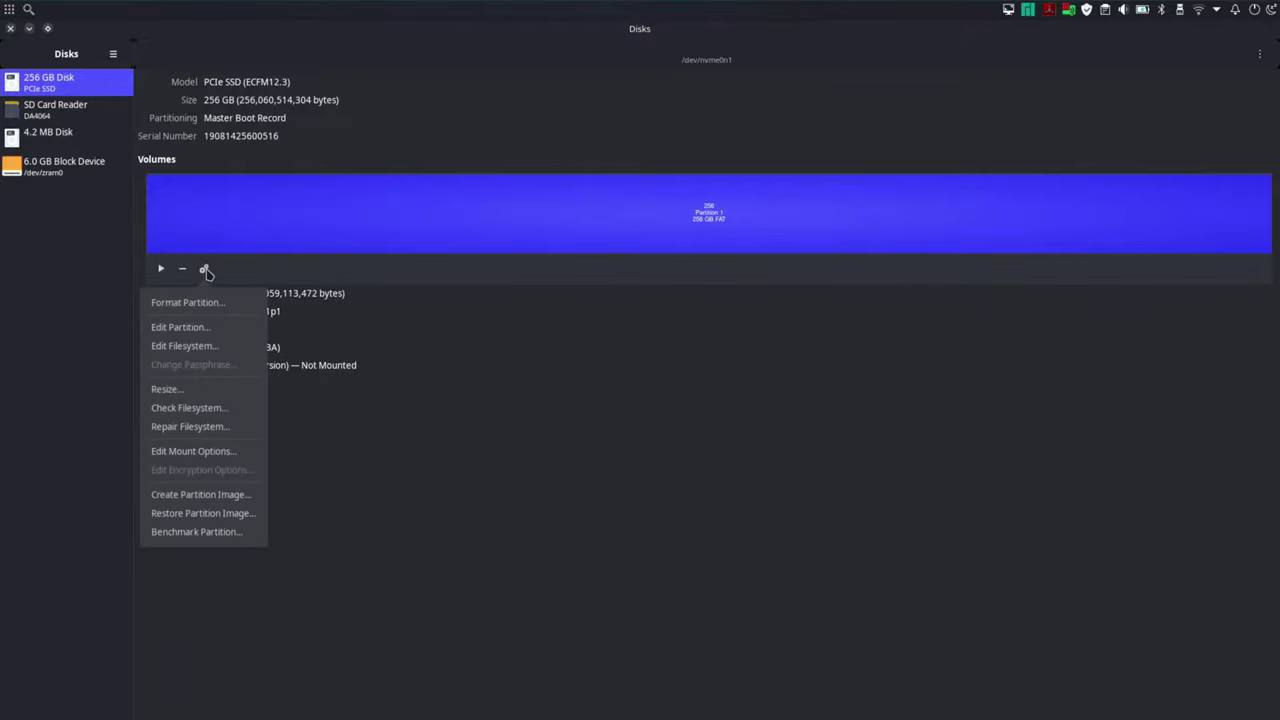
click(196, 533)
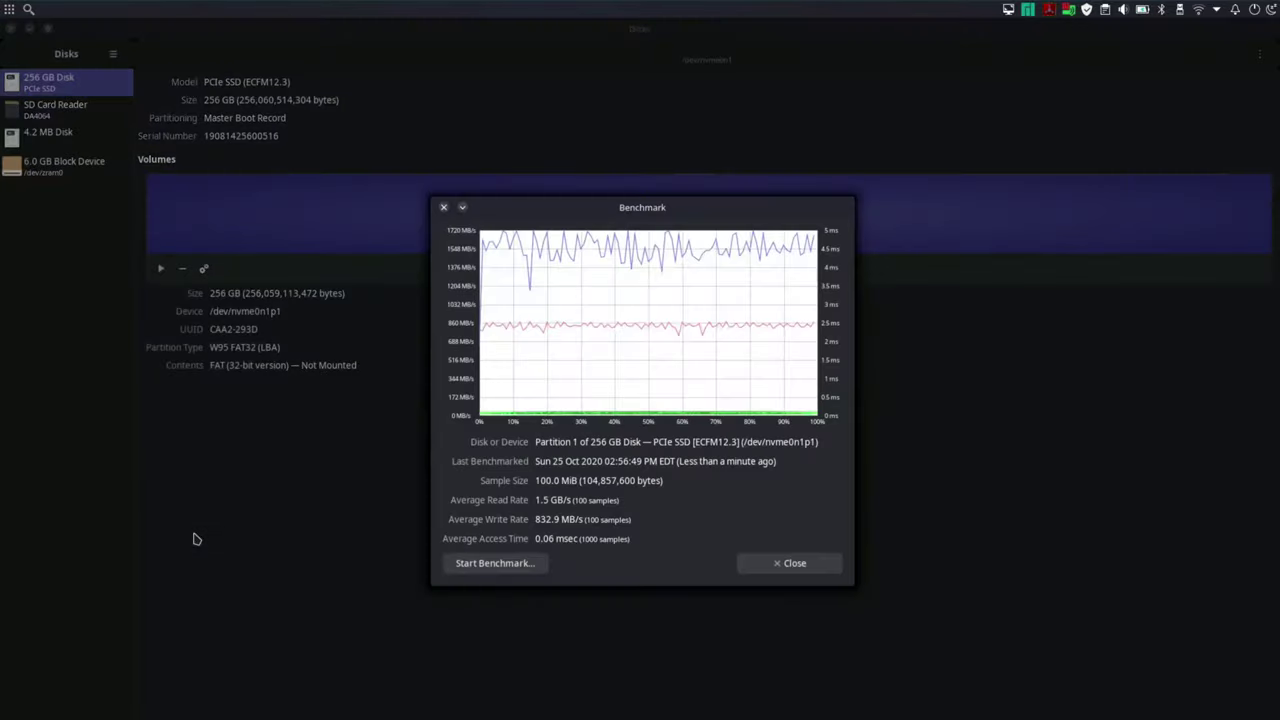
click(495, 563)
click(622, 416)
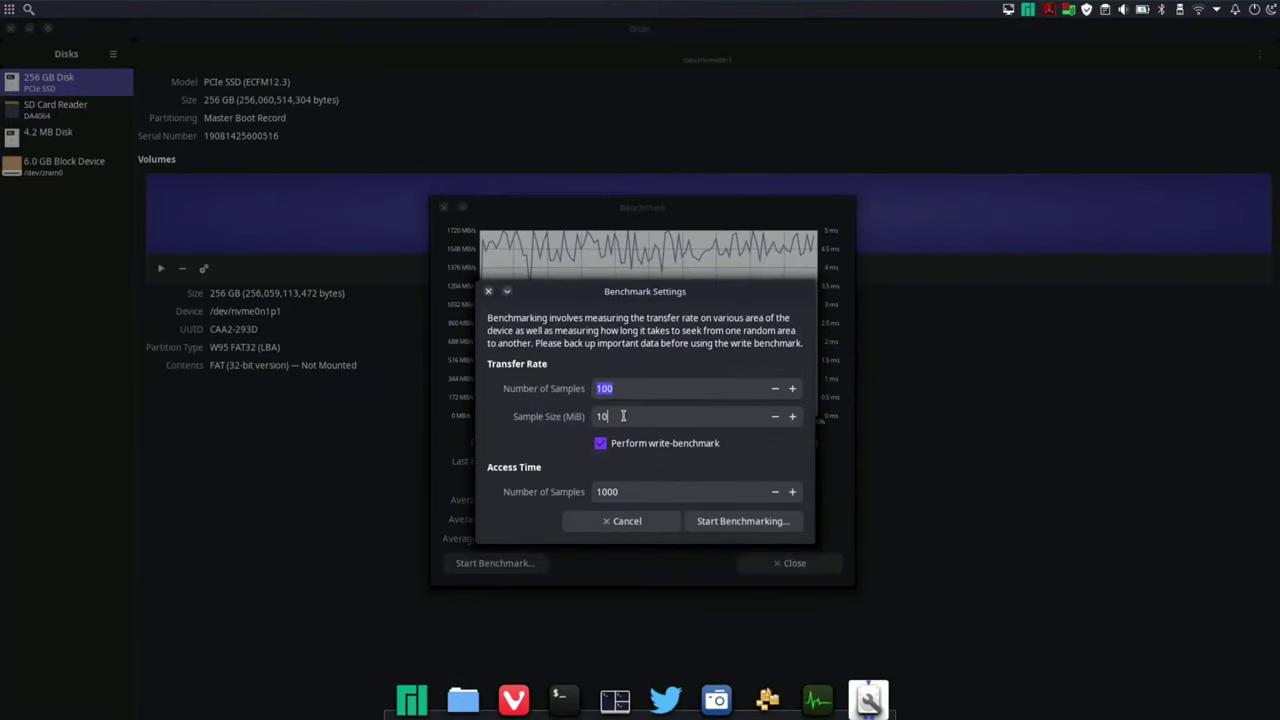
text(0)
click(727, 521)
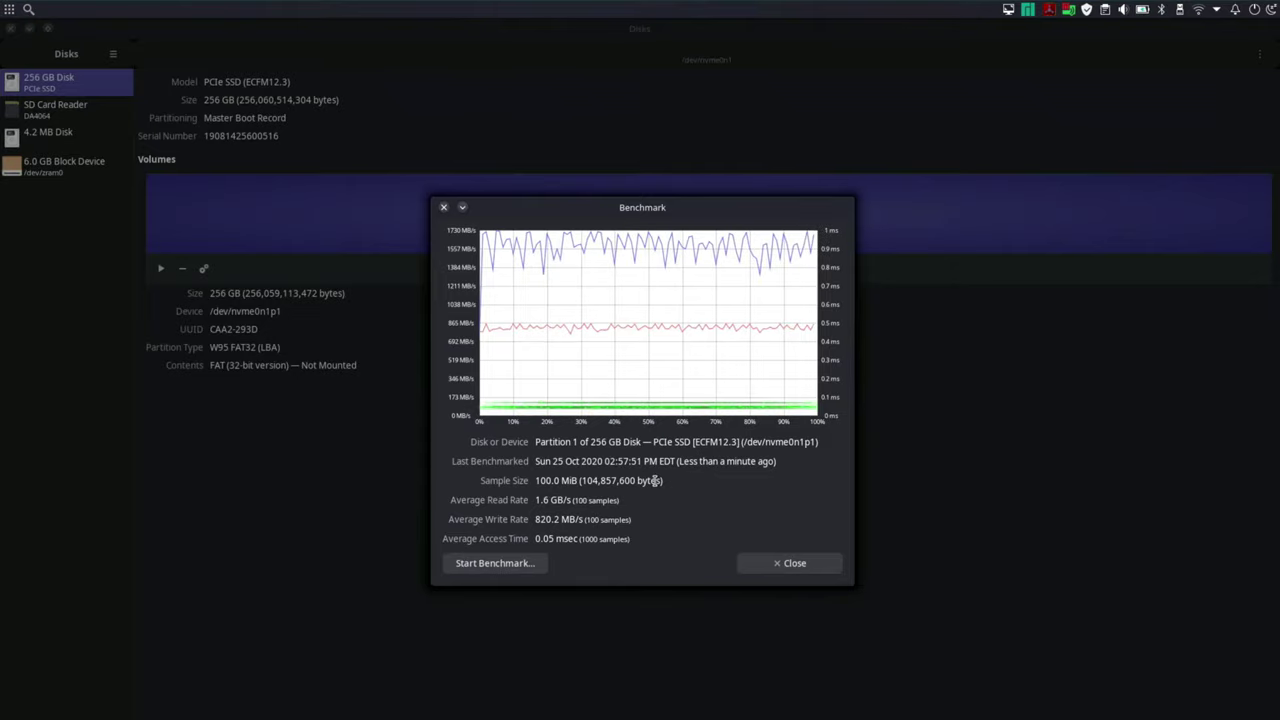
Run the partition benchmark again with a transfer-rate sample size of 500 MiB.
click(538, 565)
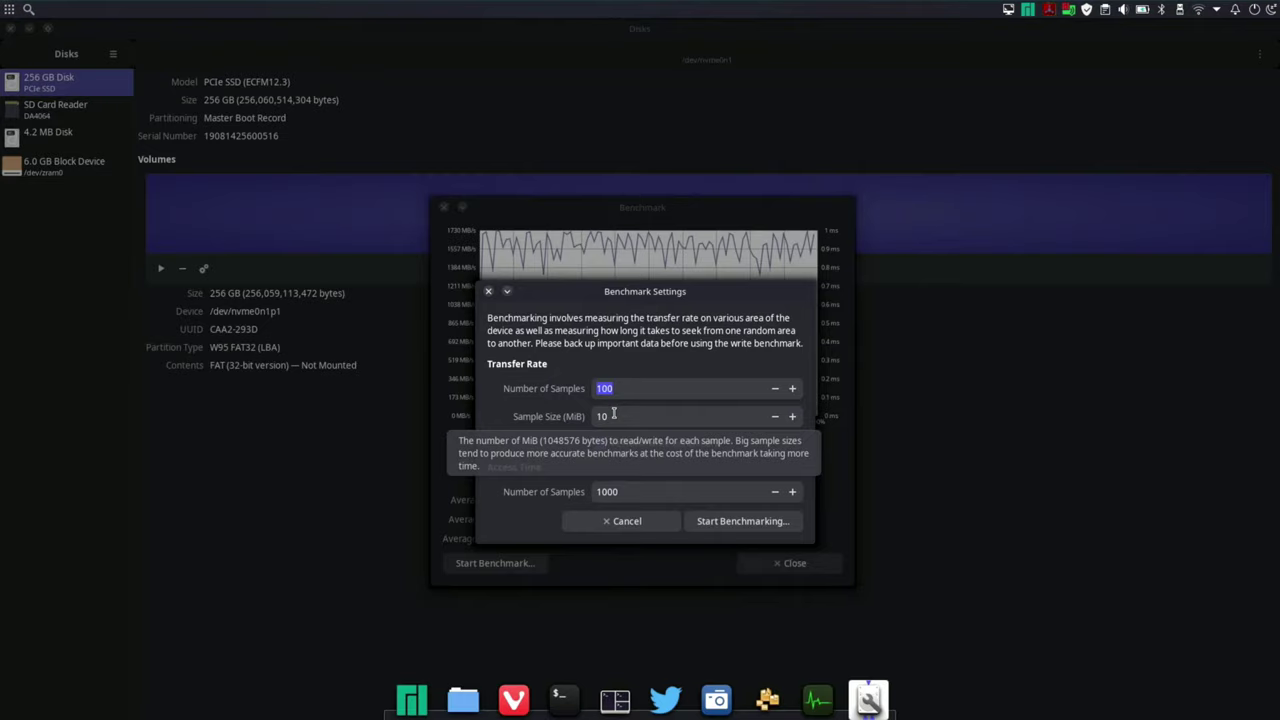
click(616, 416)
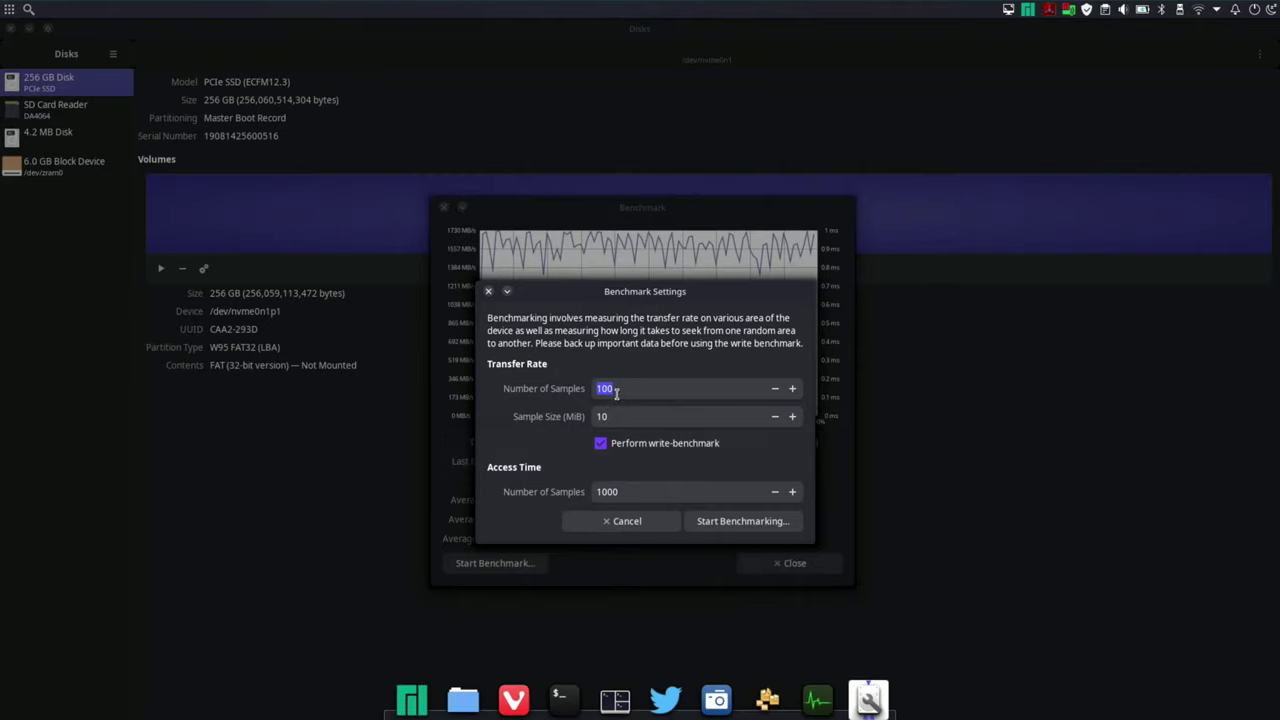
text(0)
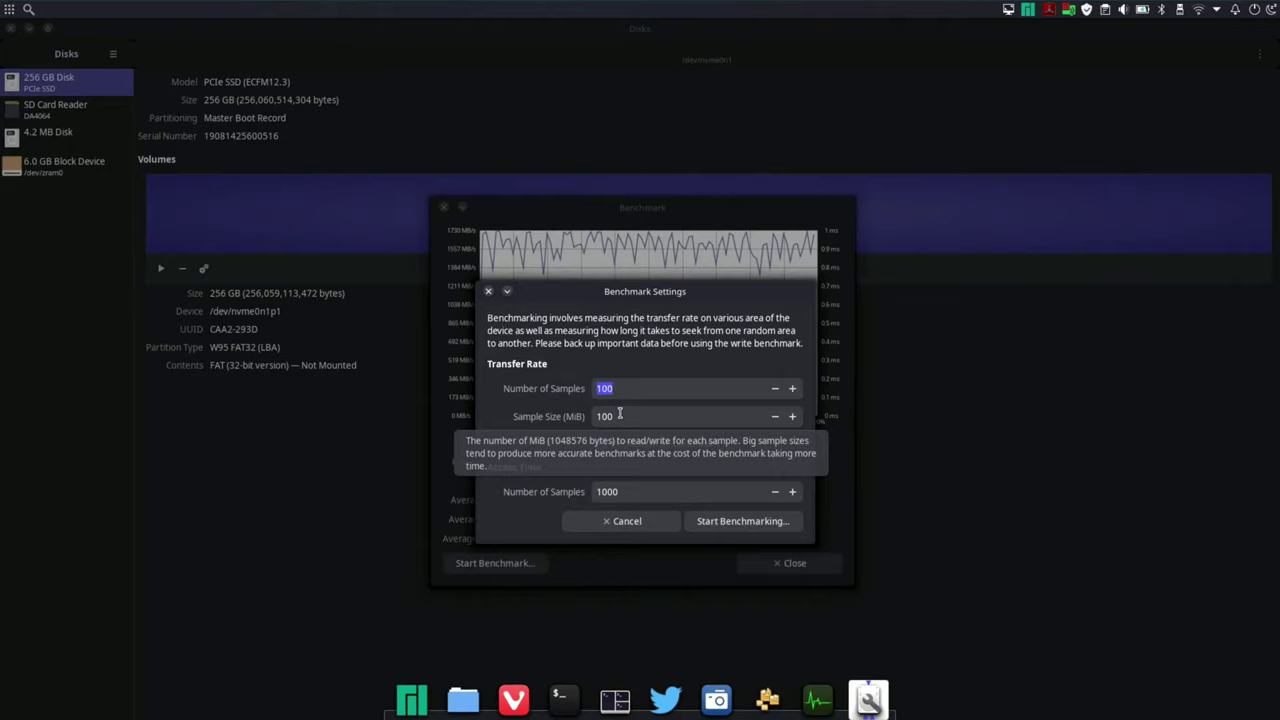
double_click(604, 415)
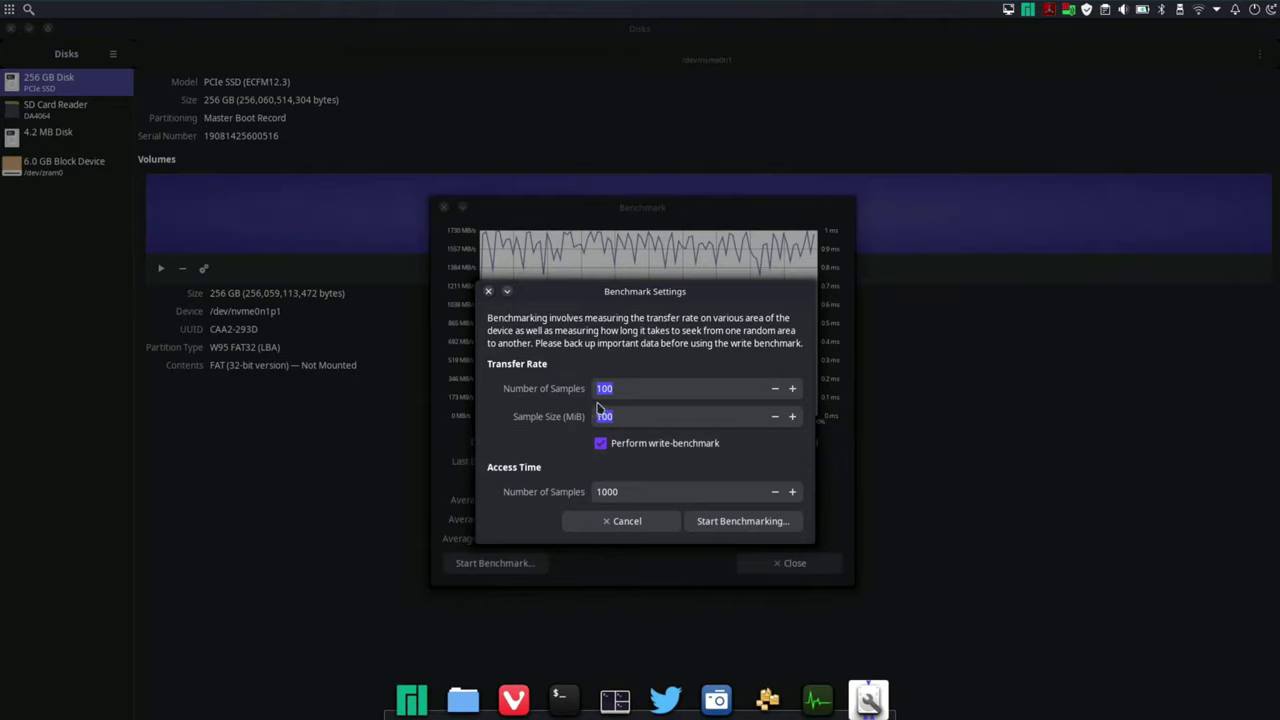
text(500)
click(722, 524)
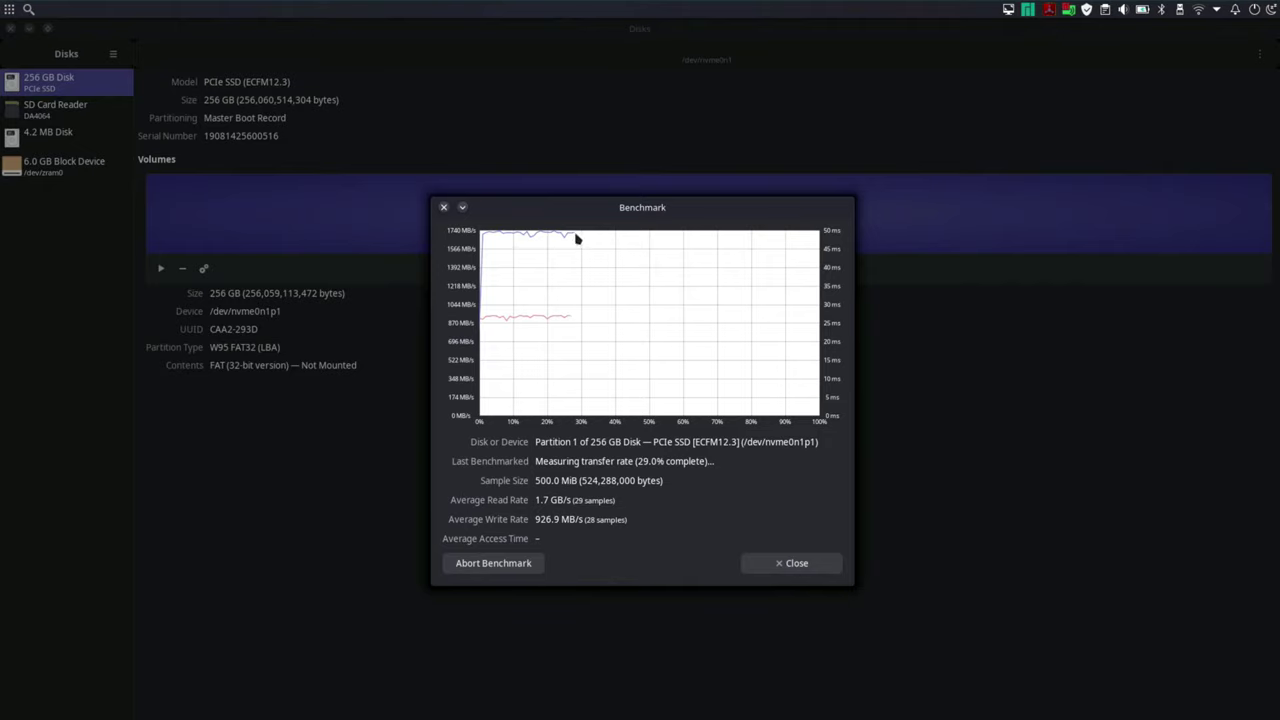
Move the Benchmark window slightly higher and quit the background notifier that lists the ARM stable updates.
drag(502, 210, 508, 160)
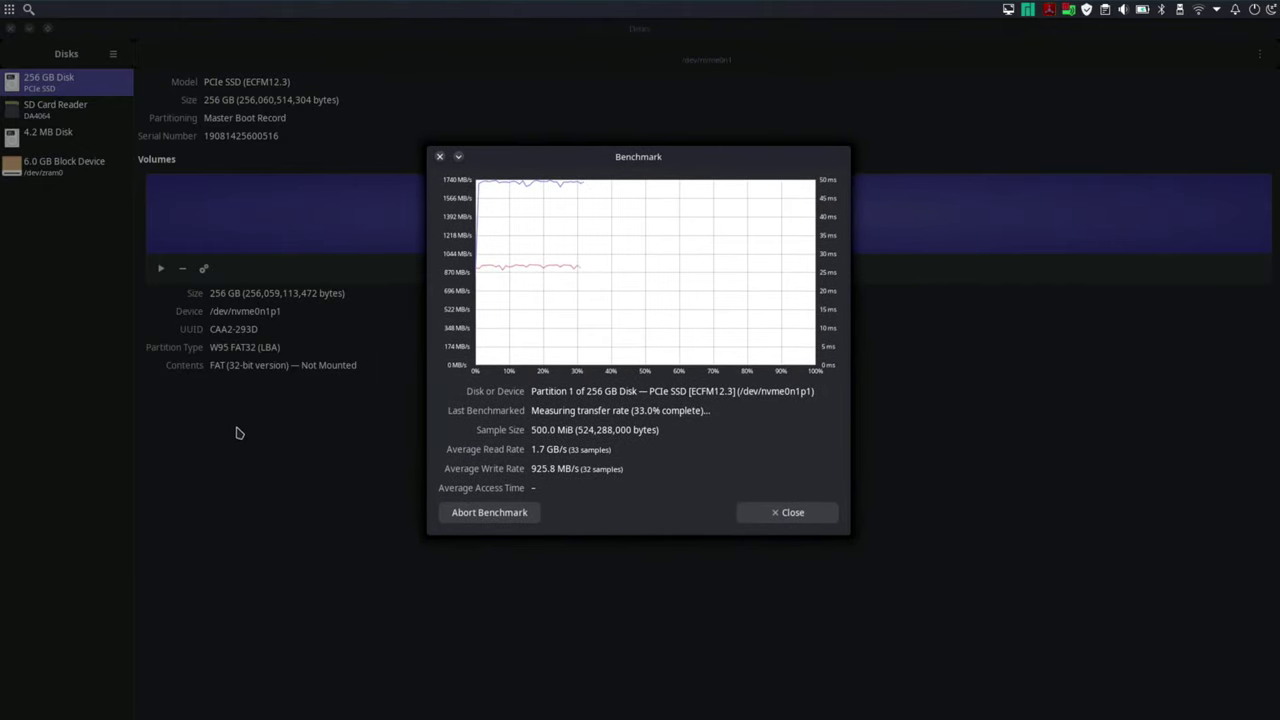
click(1071, 12)
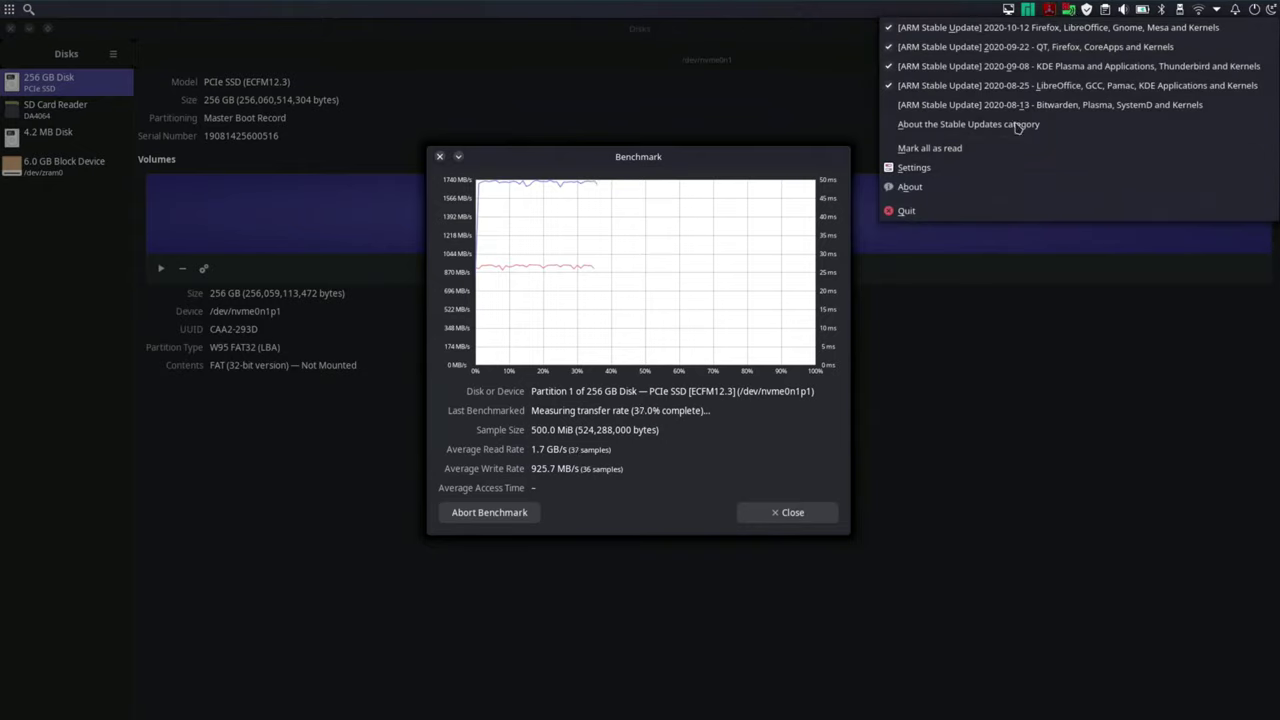
click(989, 211)
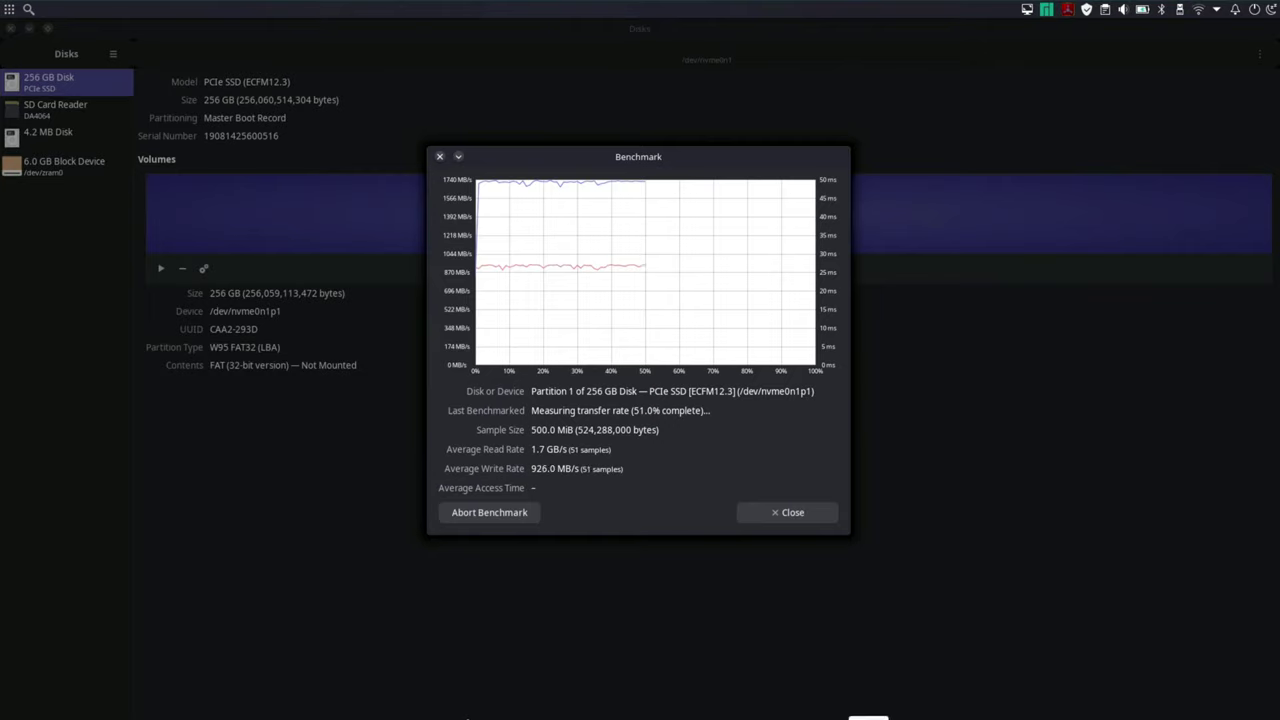
Open the System Monitor and expand the nvme-pci-0100 entry under Hardware Sensors.
mouse_move(466, 717)
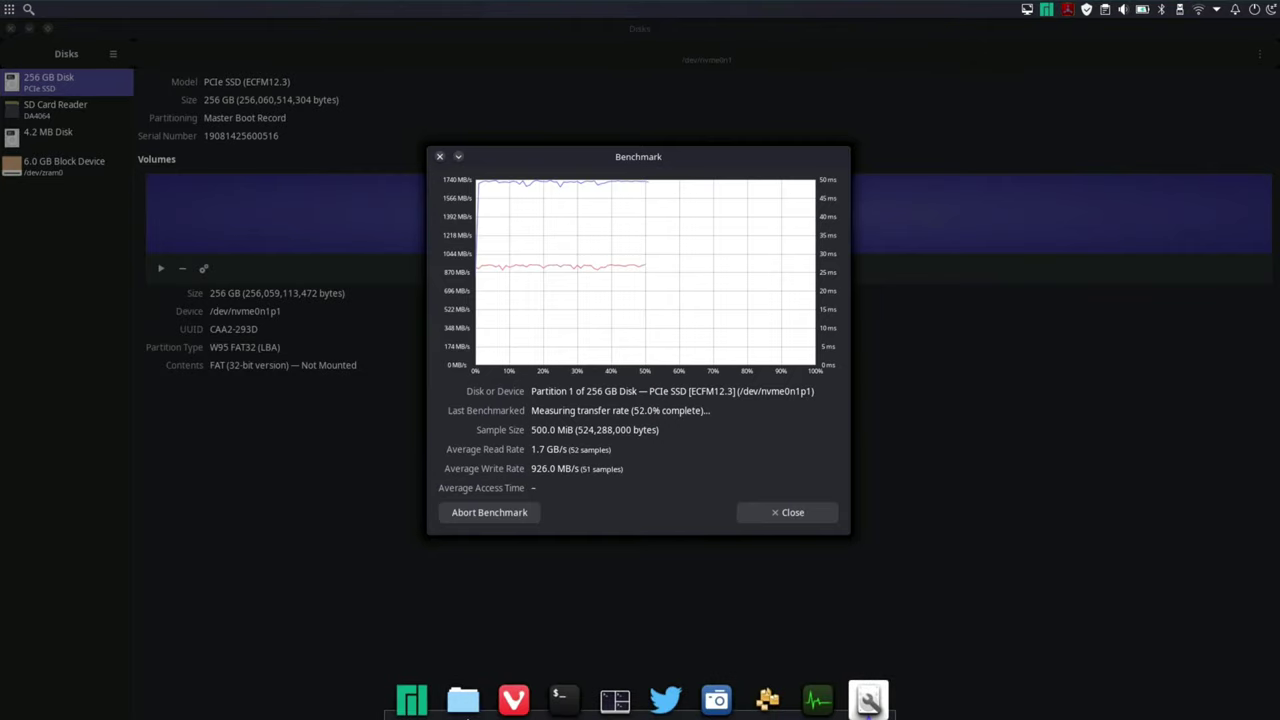
click(822, 702)
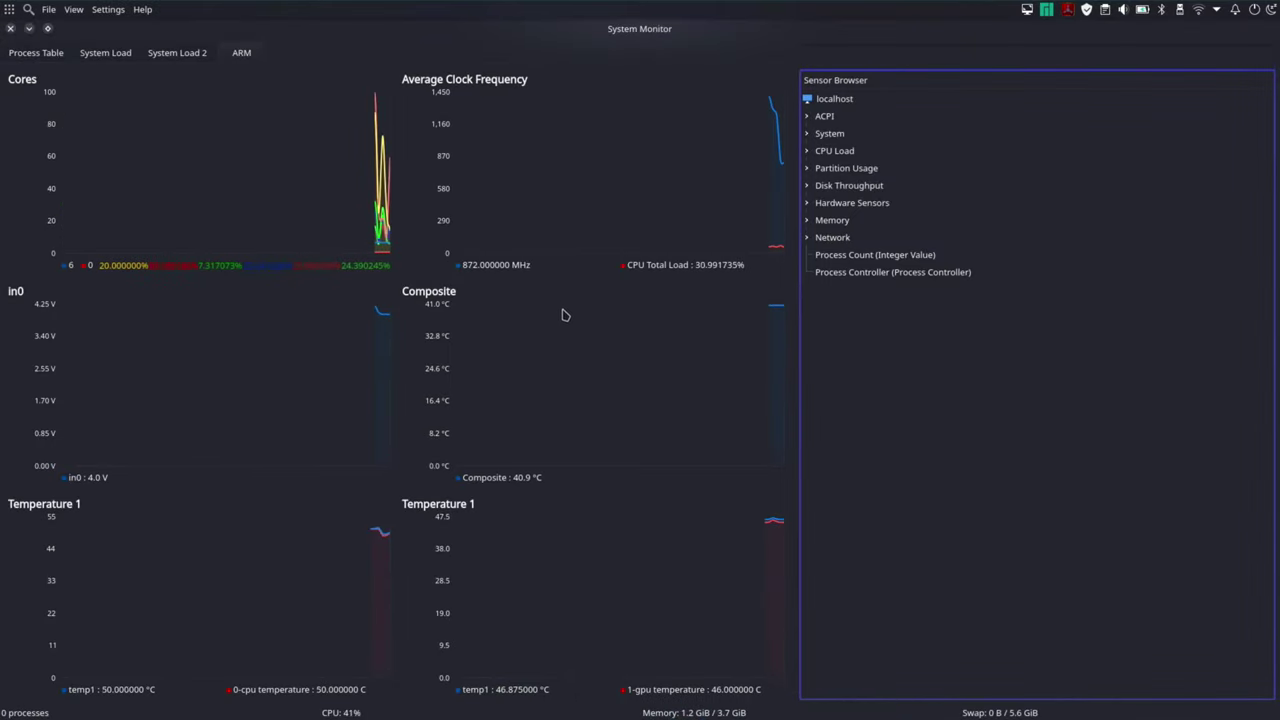
click(810, 206)
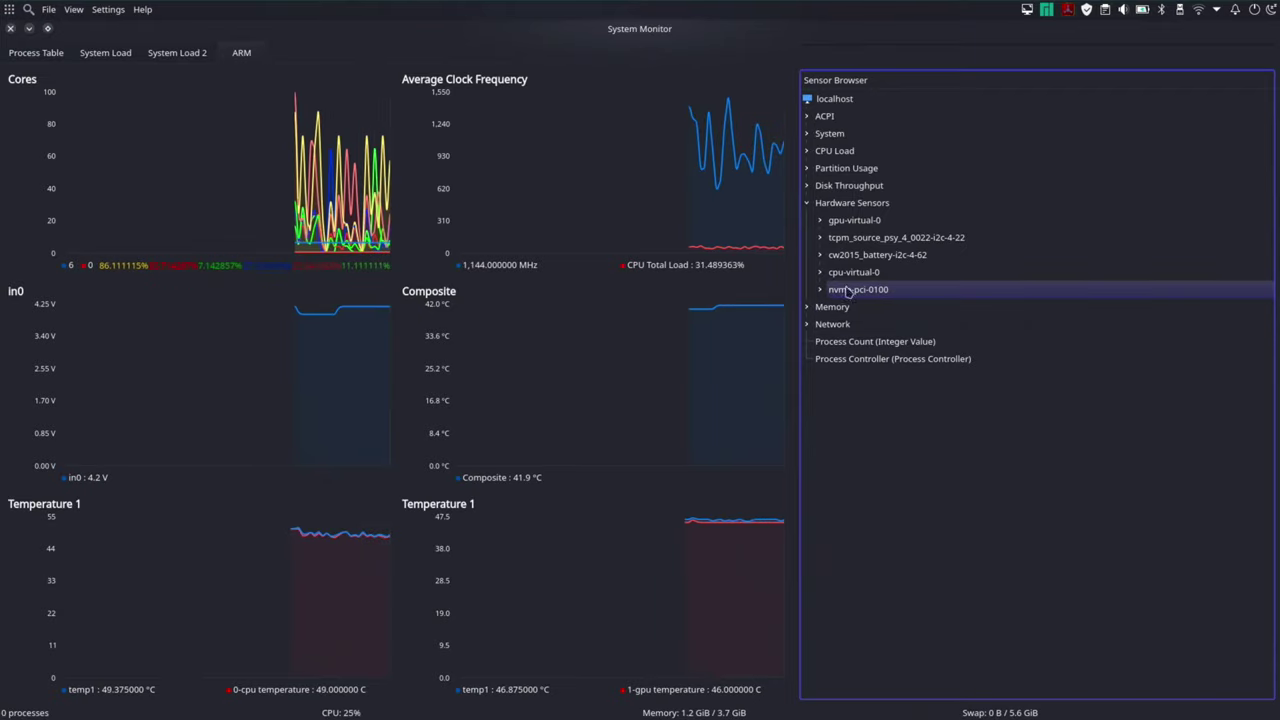
click(822, 290)
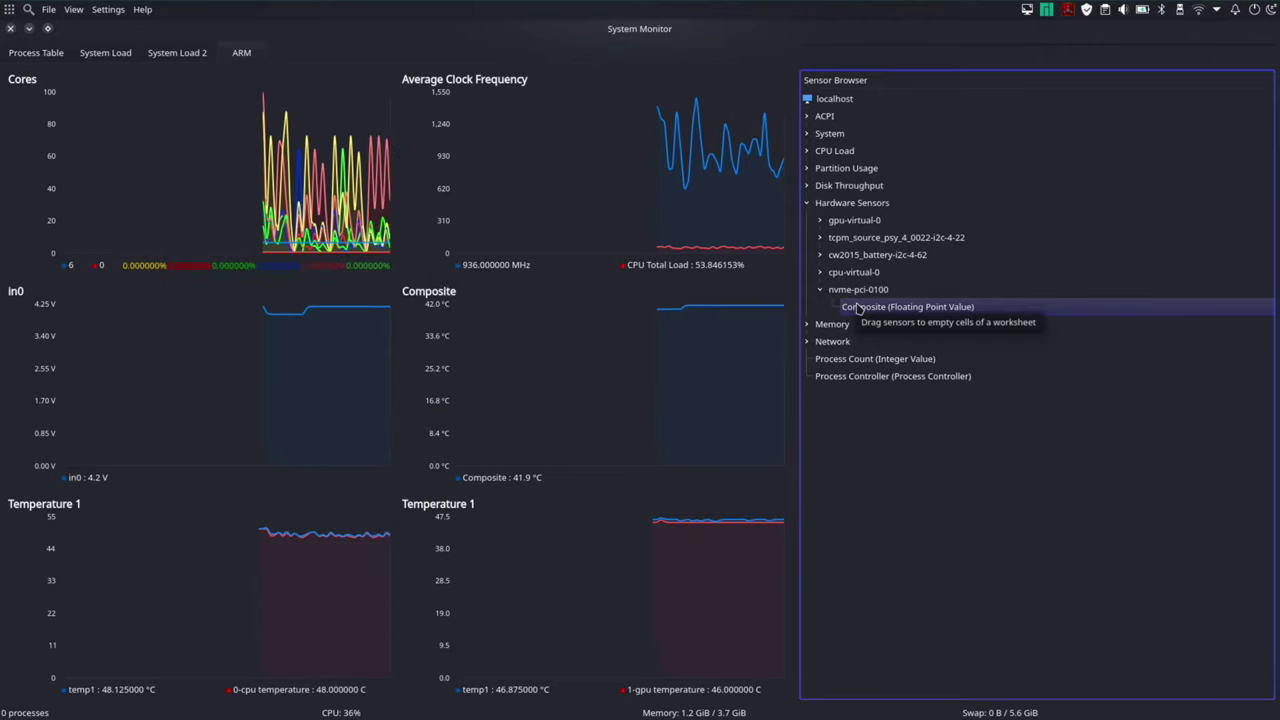
Try to add the Composite sensor of nvme-pci-0100 to the Composite graph on the ARM worksheet.
click(857, 307)
drag(857, 307, 763, 351)
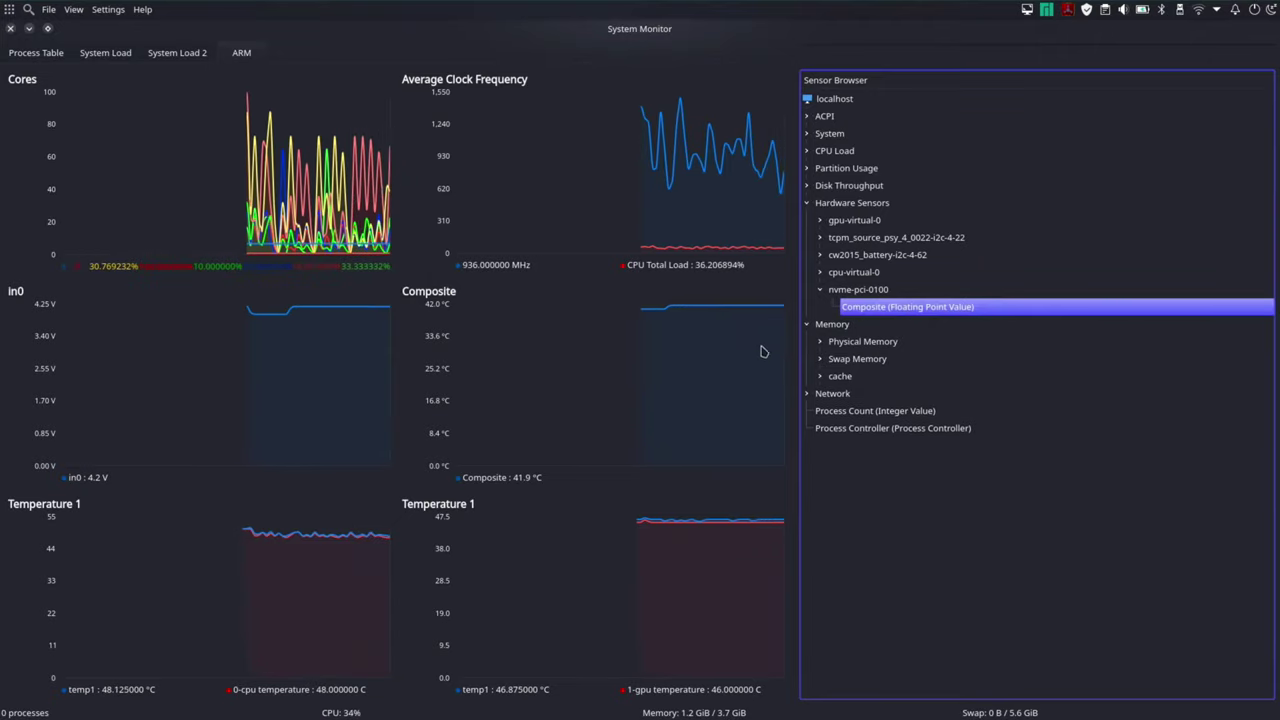
drag(880, 292, 593, 378)
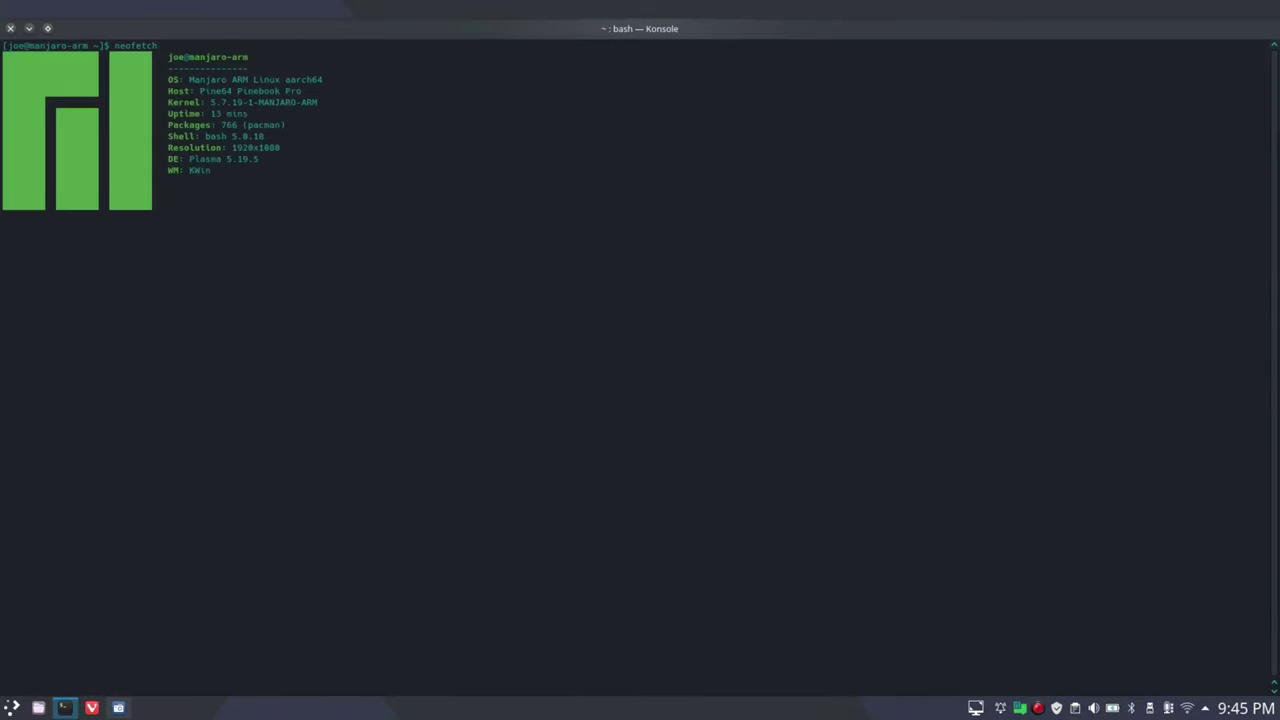
right_click(121, 22)
click(124, 56)
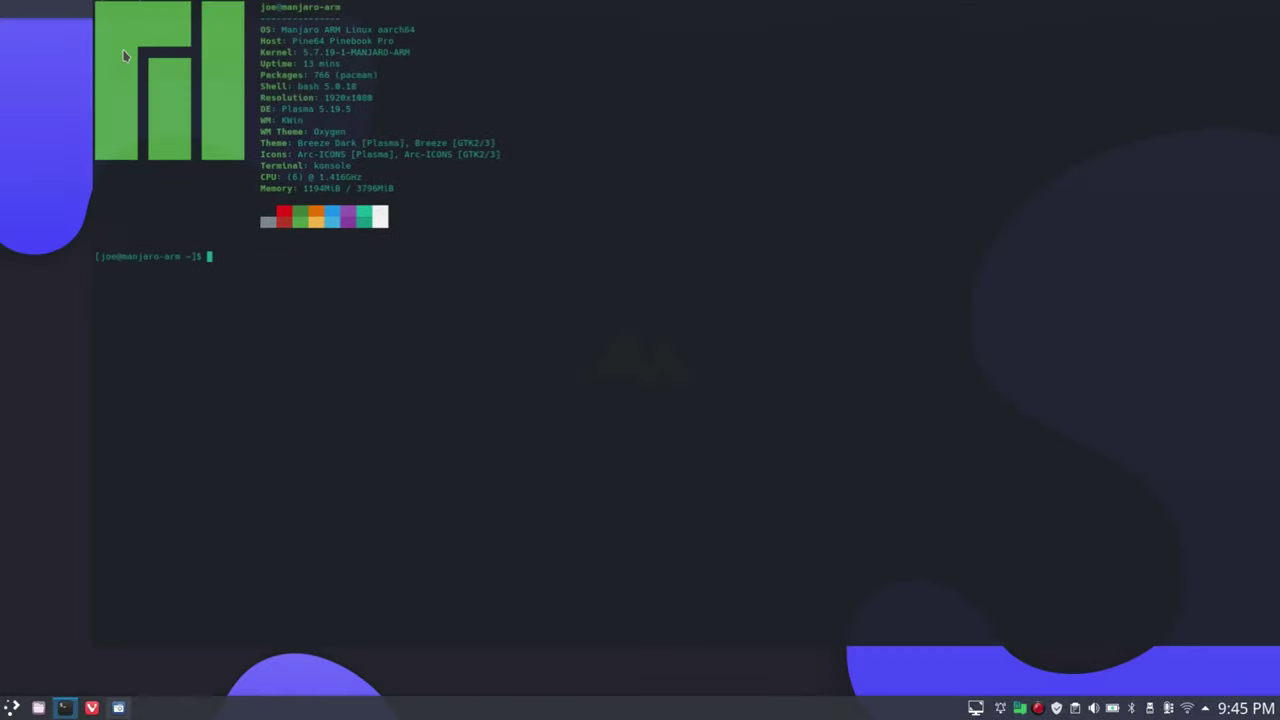
right_click(49, 8)
click(49, 23)
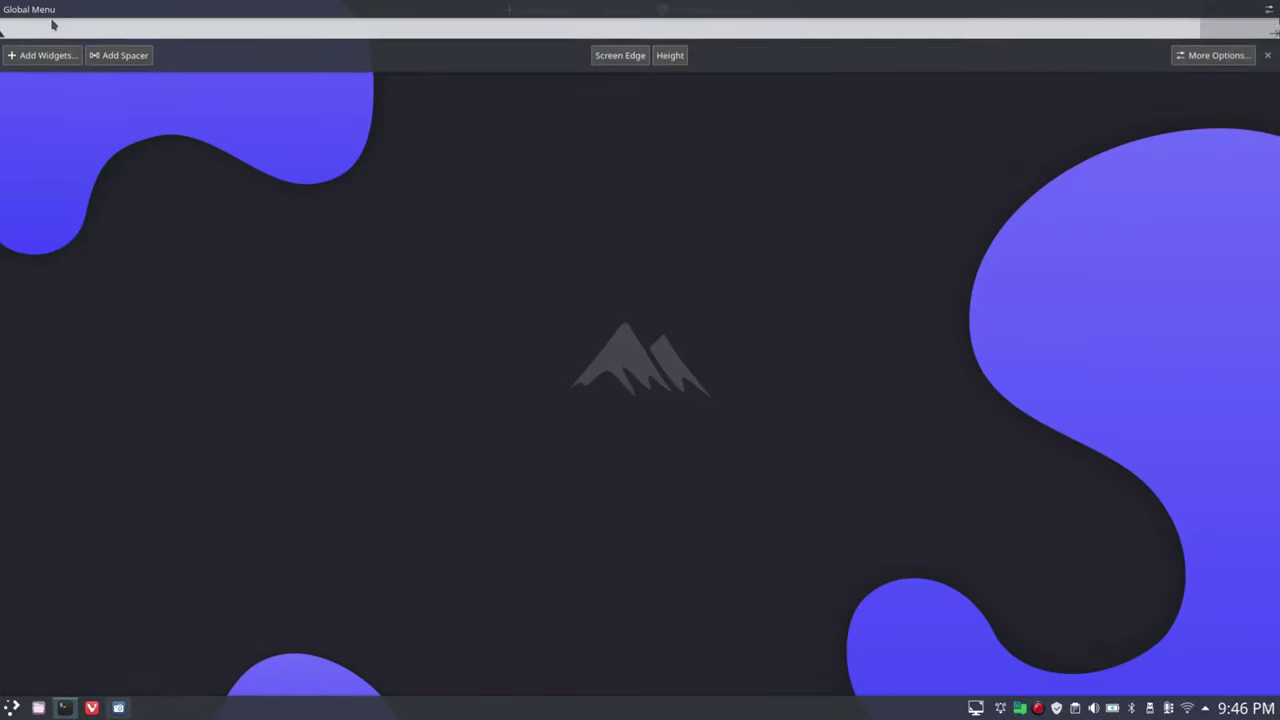
click(333, 152)
click(770, 30)
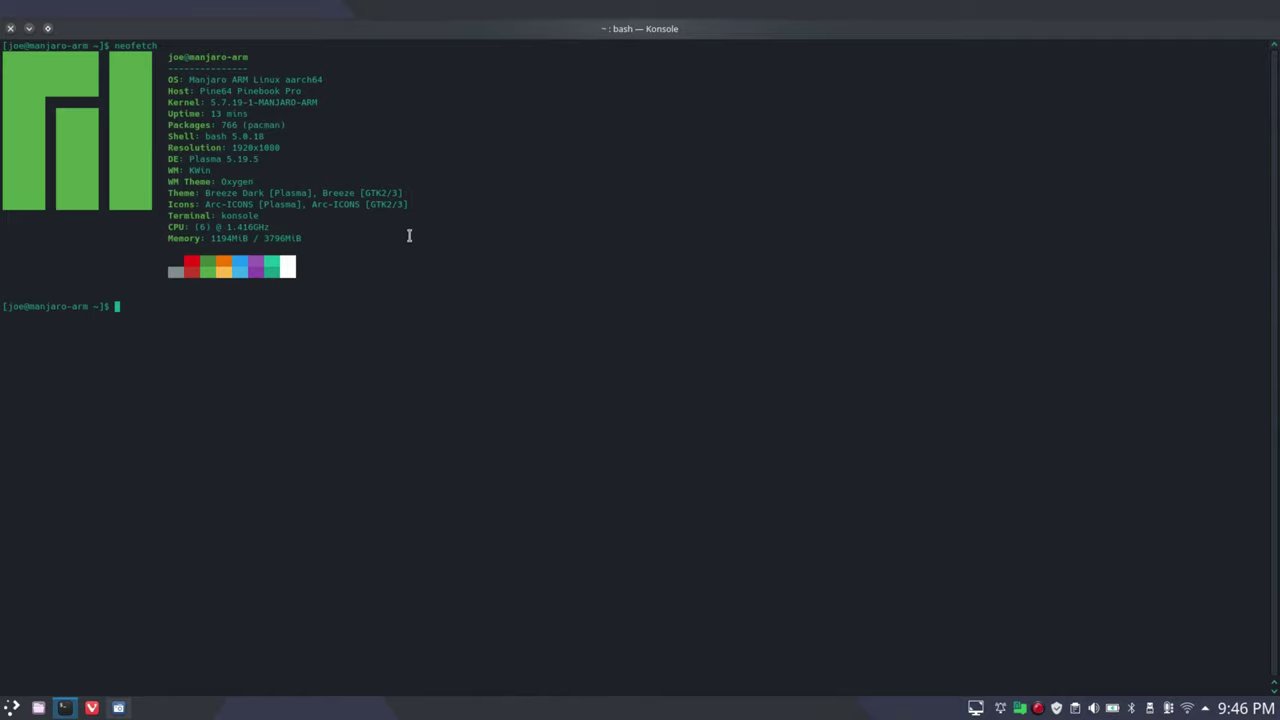
Run gtop and htop in the terminal to examine CPU, memory and process usage, quitting each one.
key(Return)
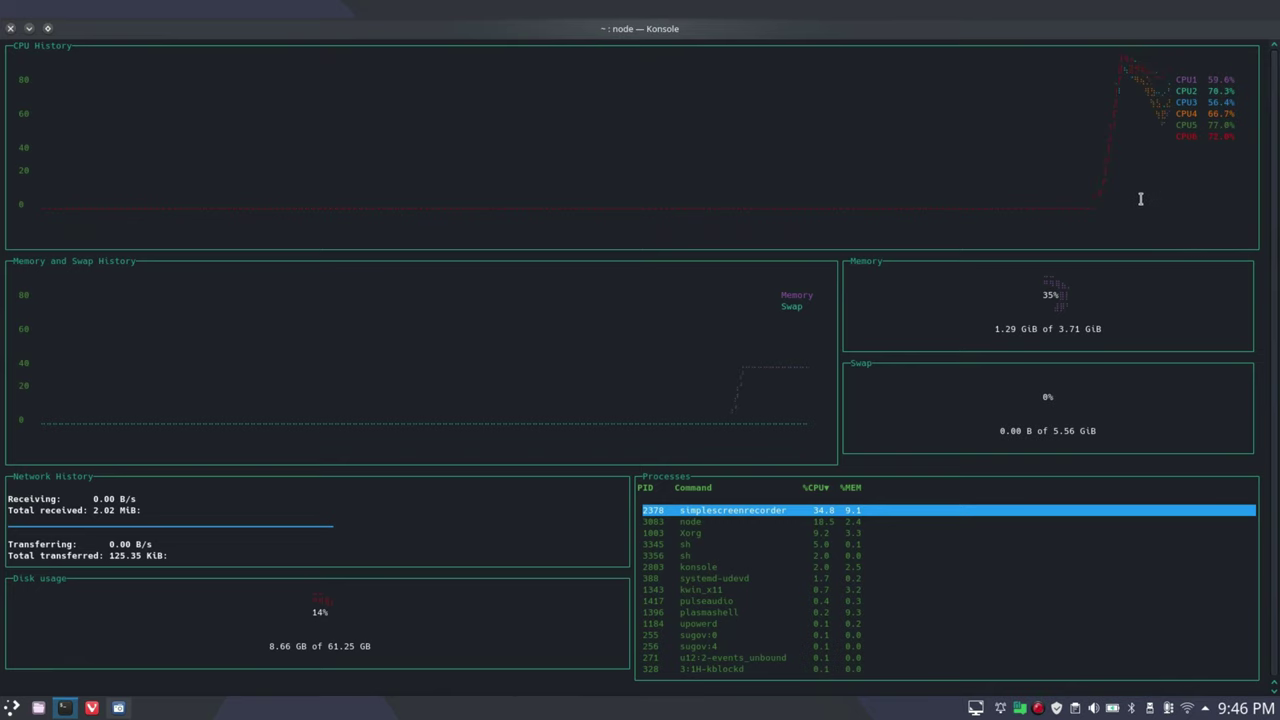
text(q)
text(hto)
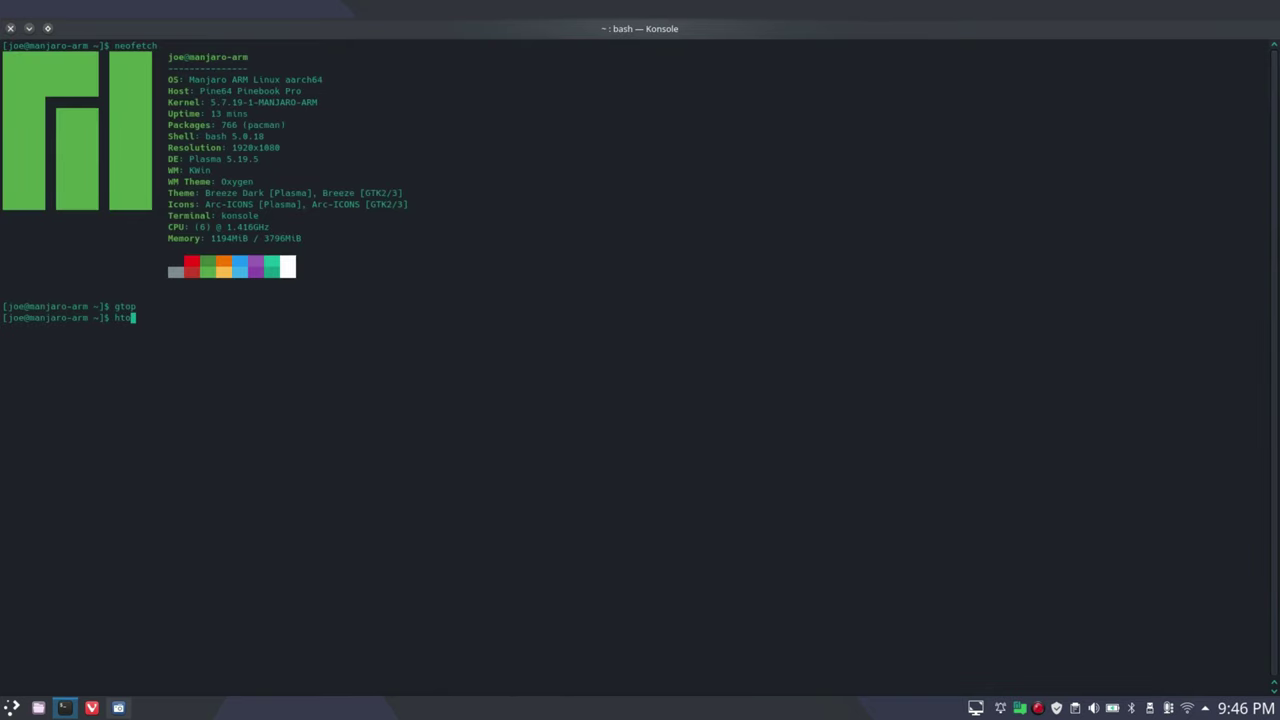
text(p)
key(Return)
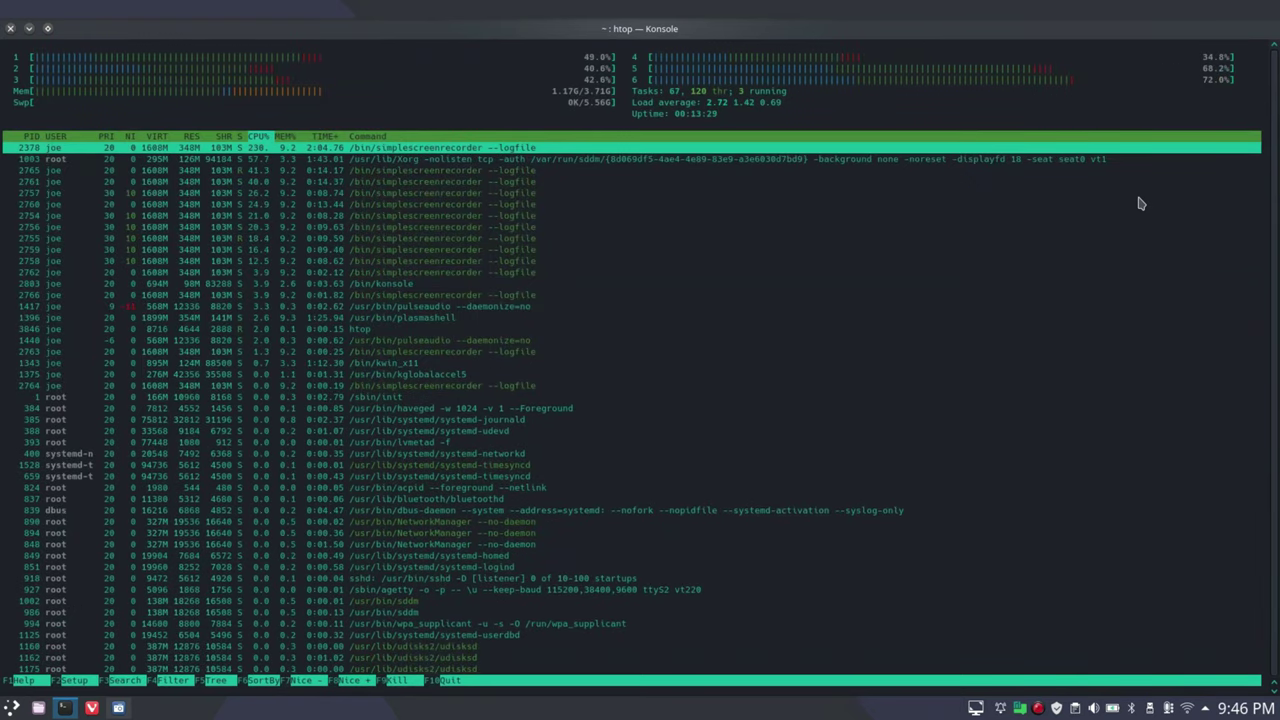
key(q)
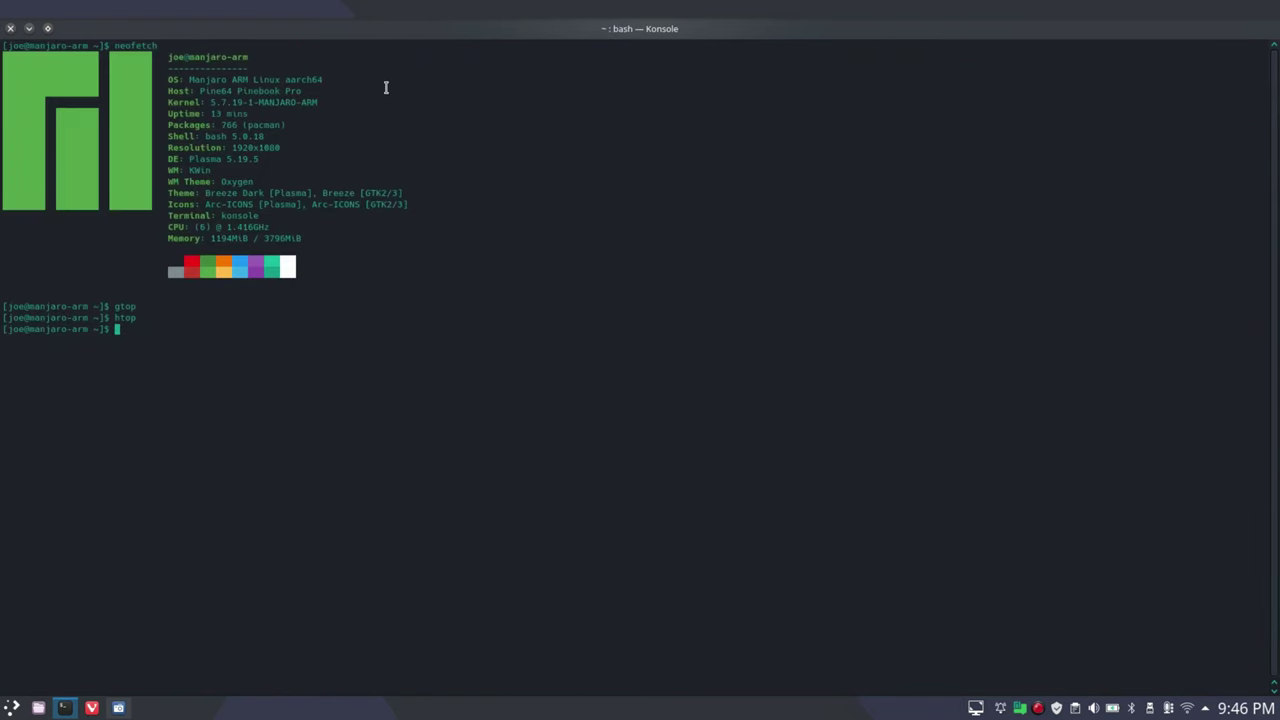
Run screenfetch in the terminal to display the system information.
drag(418, 30, 534, 120)
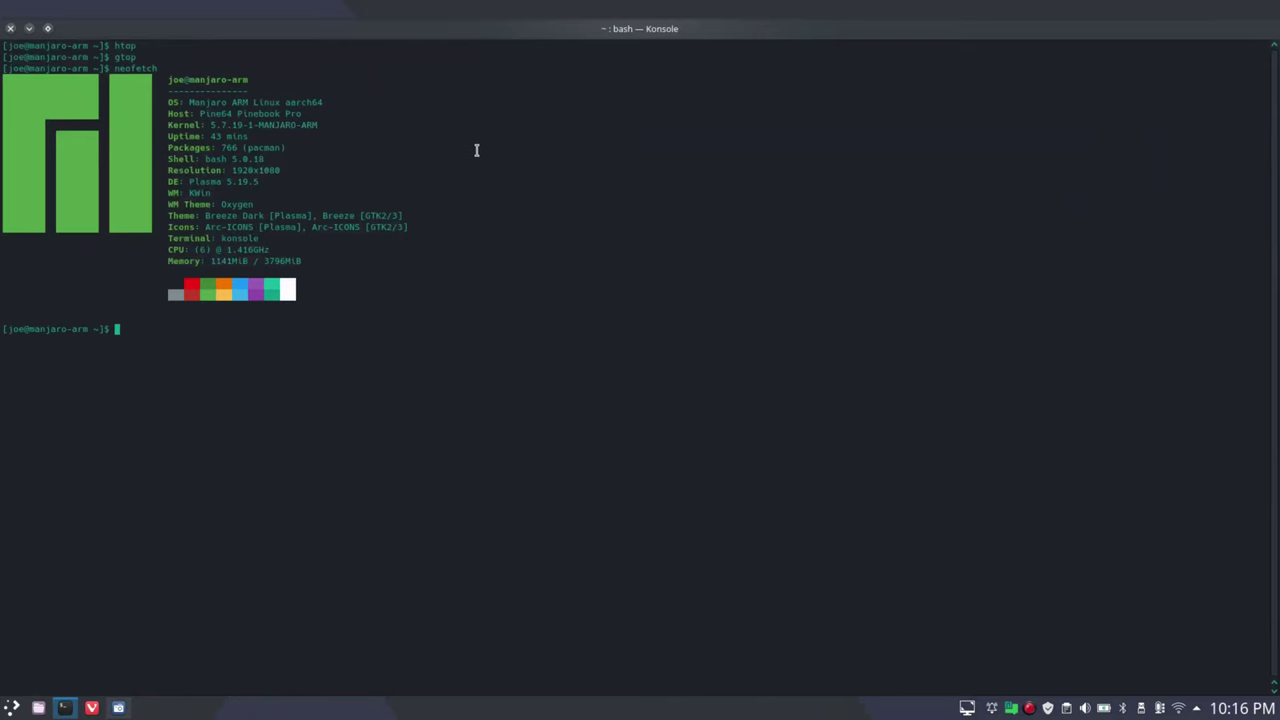
text(arm ~]$ screenfetch)
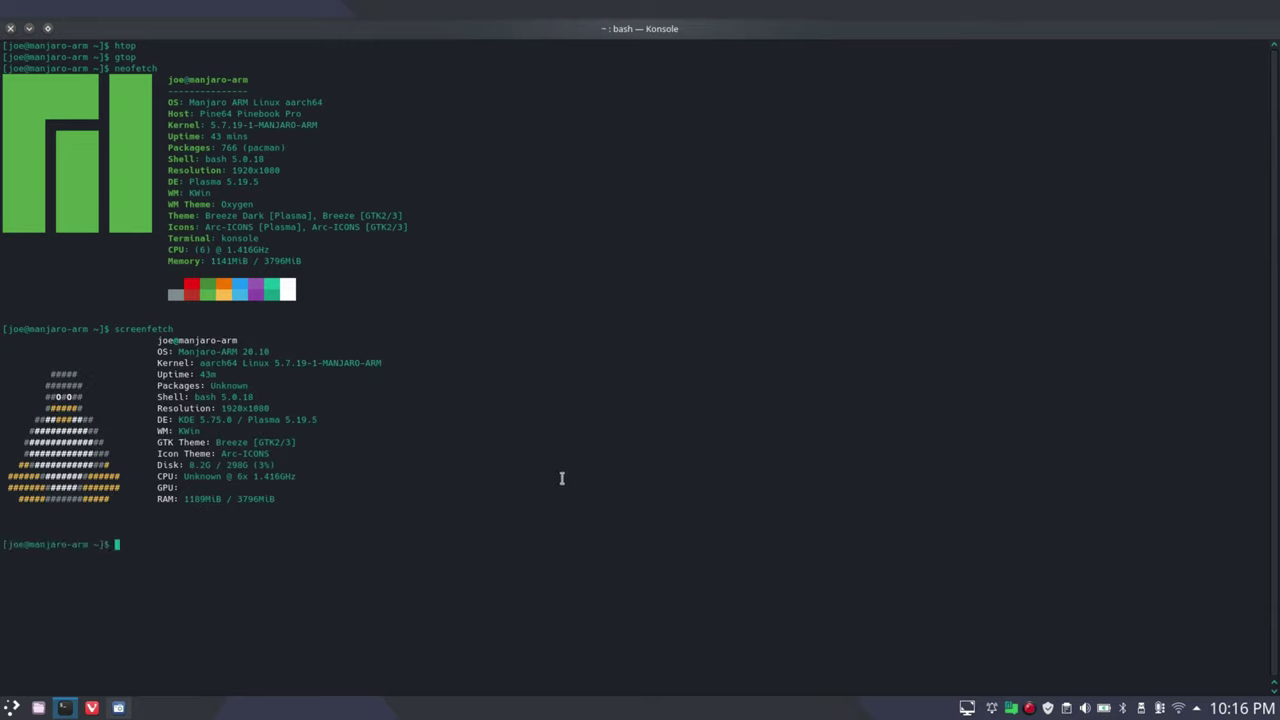
Browse the installed applications and launch Hardware Locality lstopo to view the machine's topology.
click(16, 712)
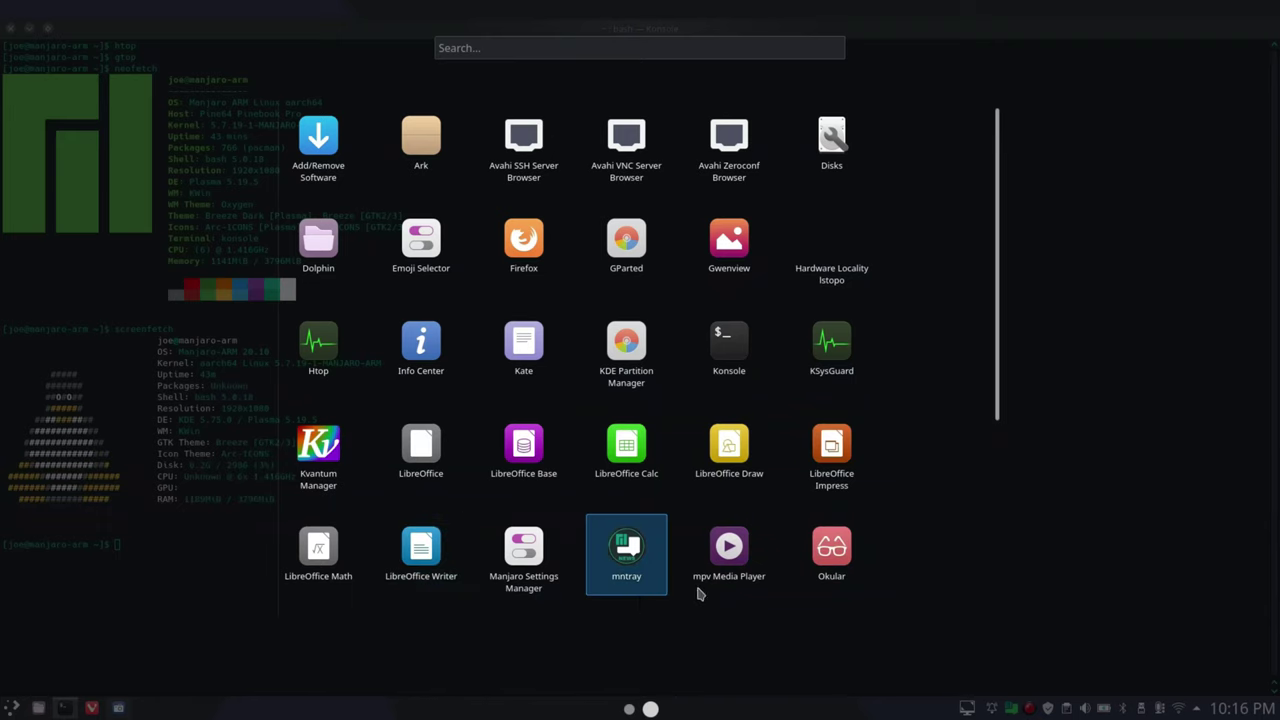
scroll(700, 601, down, 3)
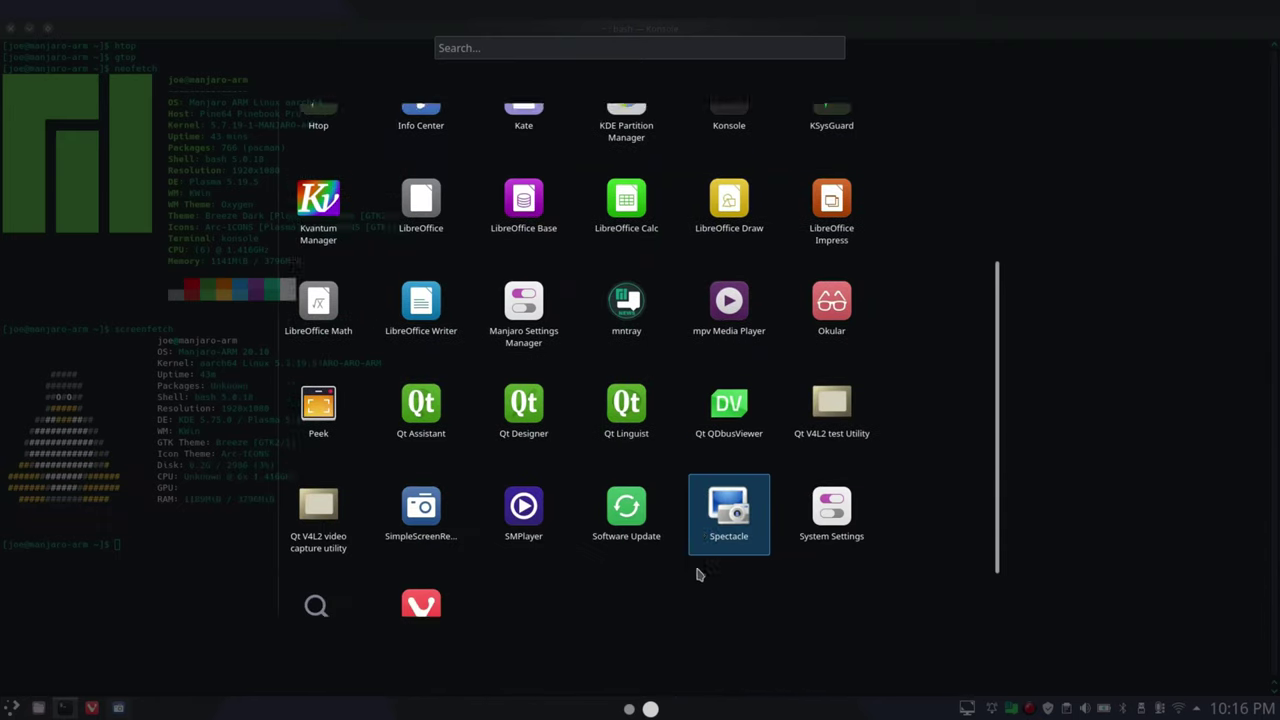
scroll(681, 569, up, 2)
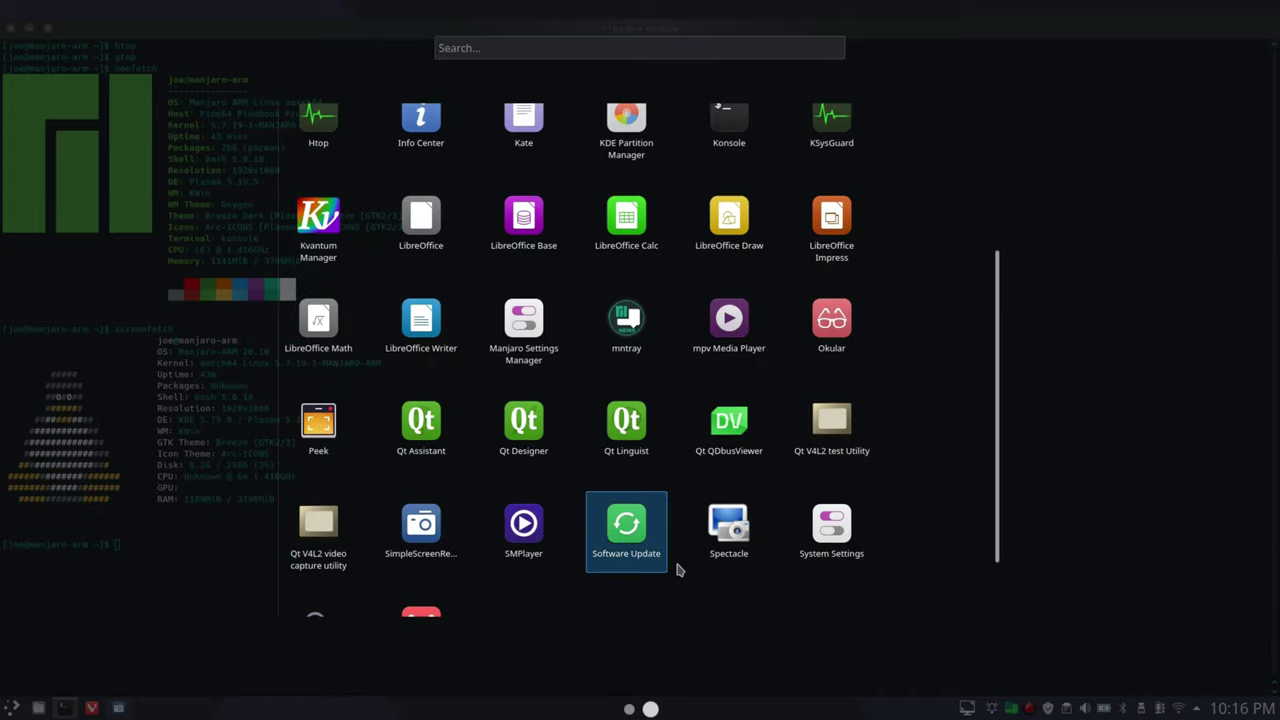
scroll(700, 480, up, 1)
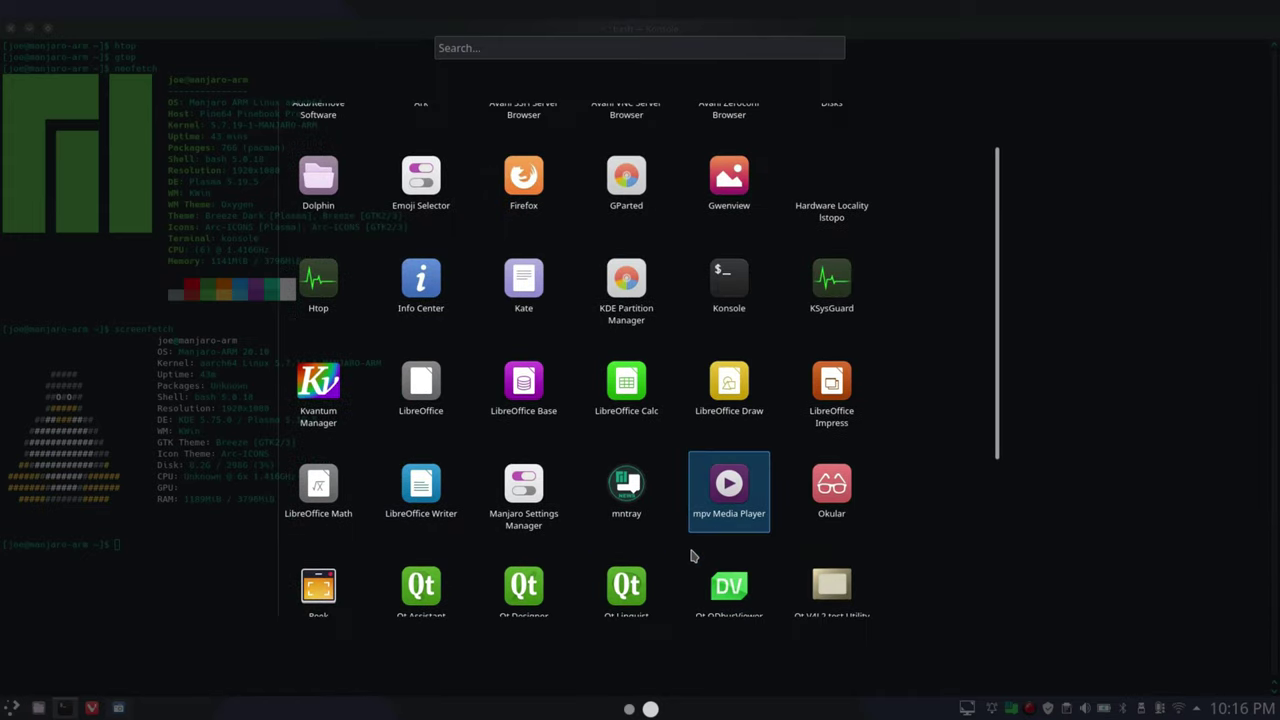
click(852, 244)
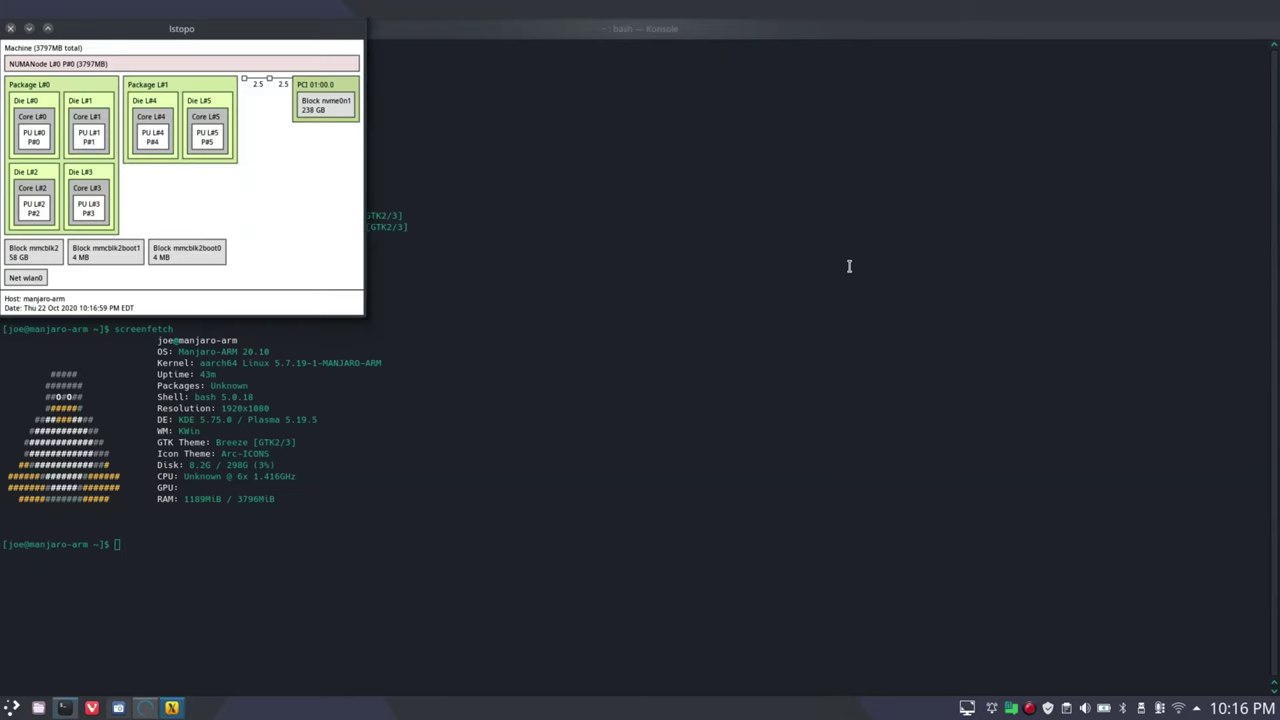
Maximize the lstopo topology diagram to examine it, and close both the diagram and the terminal window.
drag(317, 38, 586, 5)
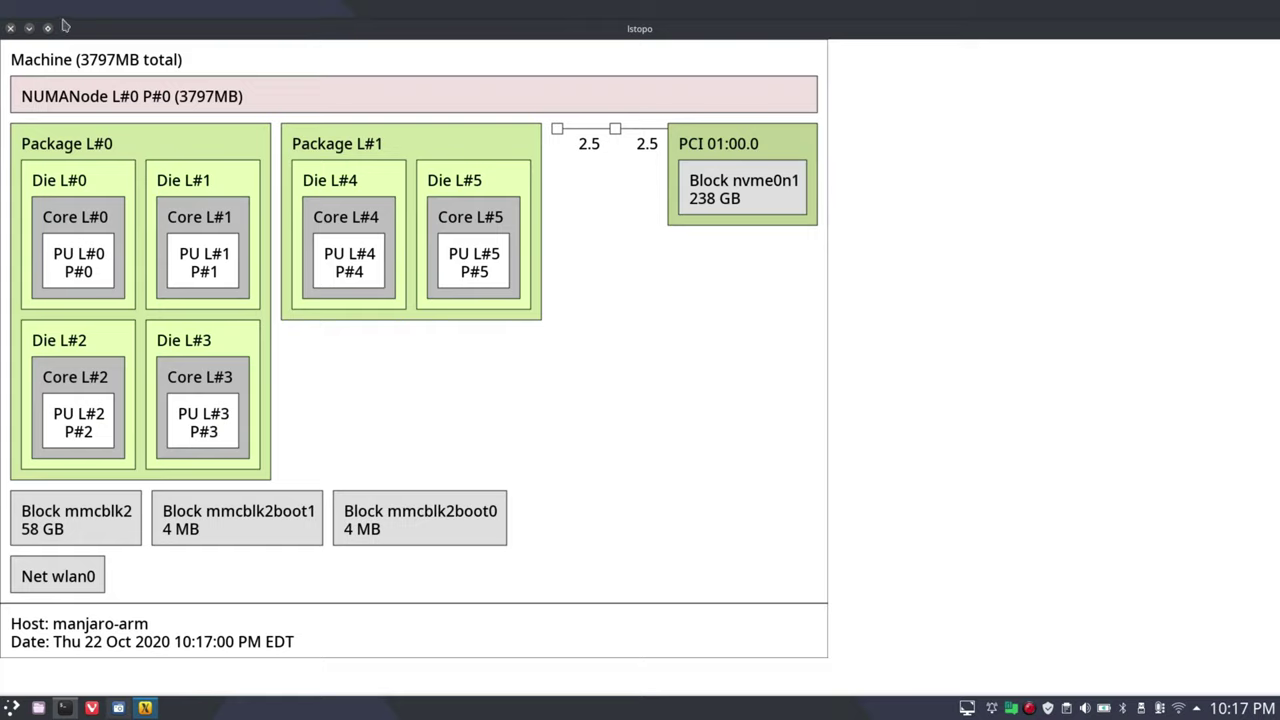
click(11, 29)
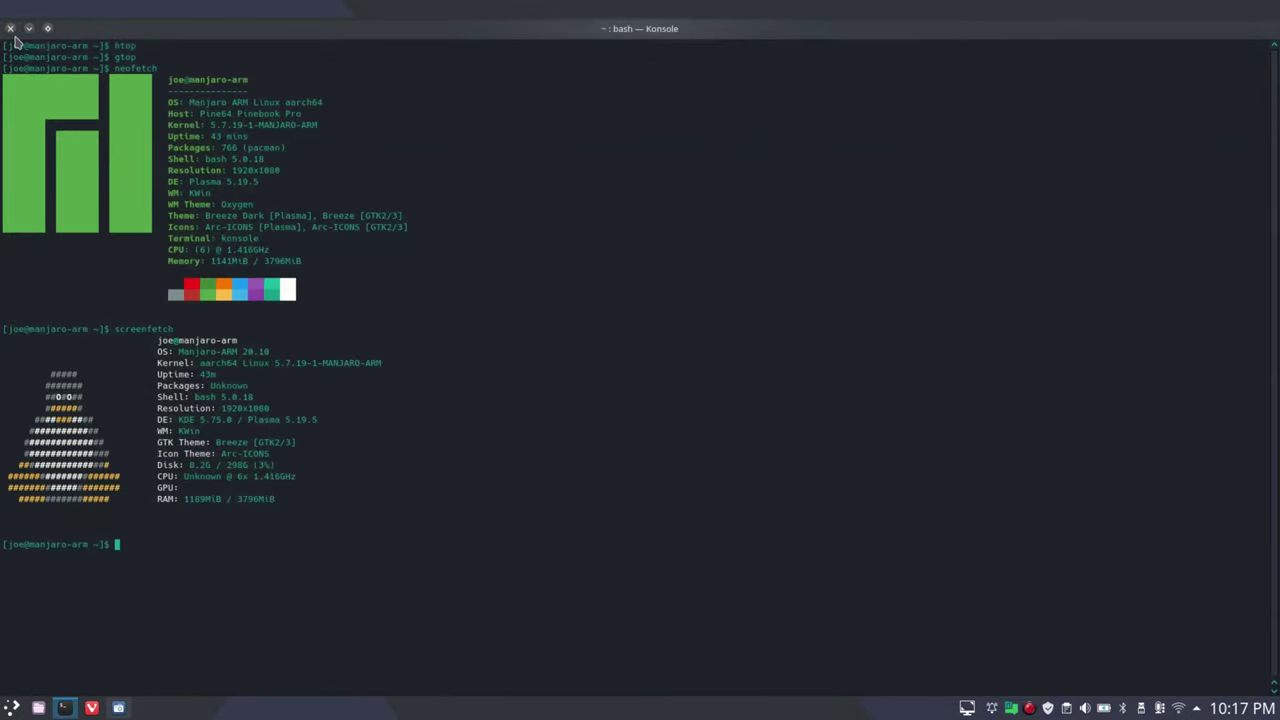
click(11, 29)
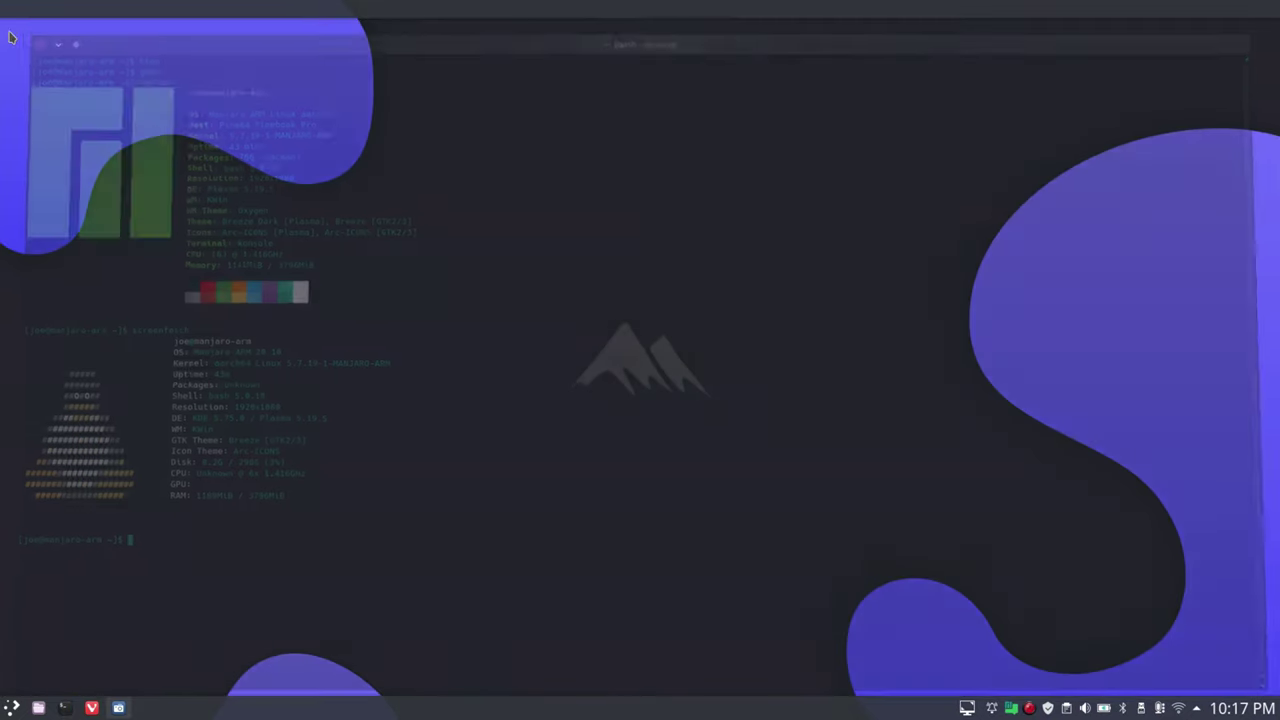
Browse the installed applications and open Disks to view the PCIe SSD's details, closing it when done.
click(12, 706)
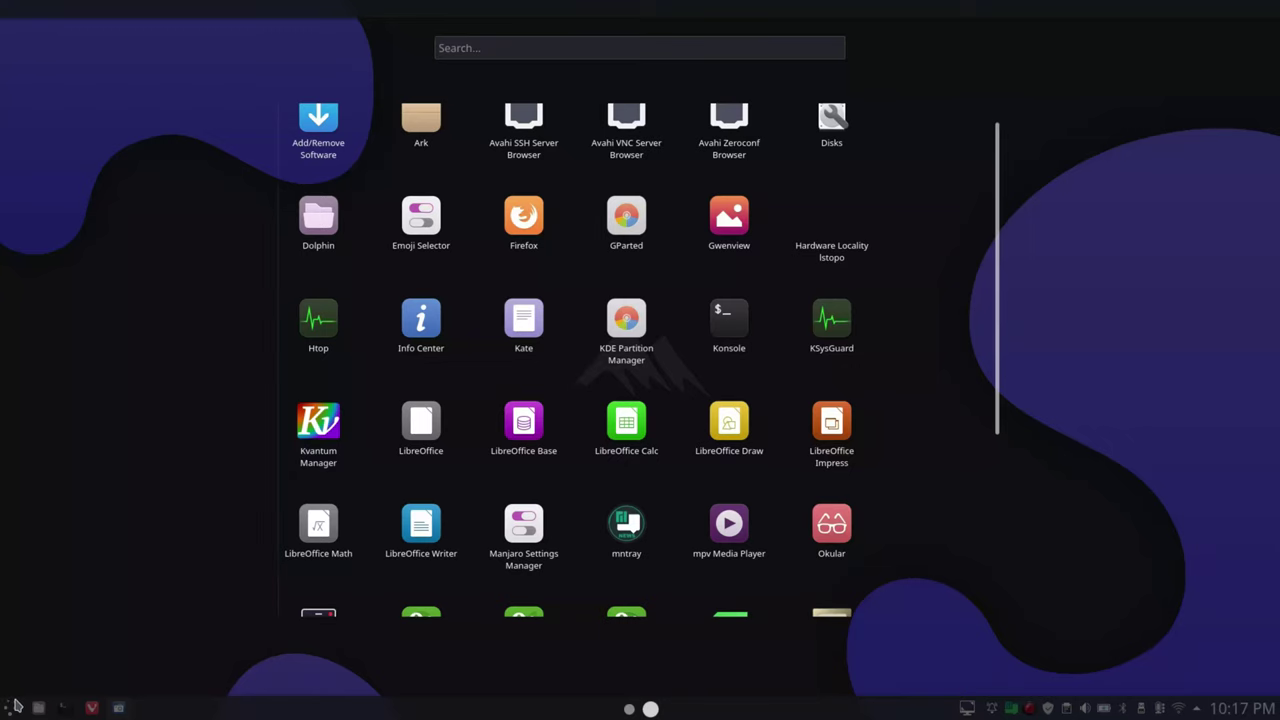
scroll(391, 428, down, 3)
scroll(395, 463, down, 1)
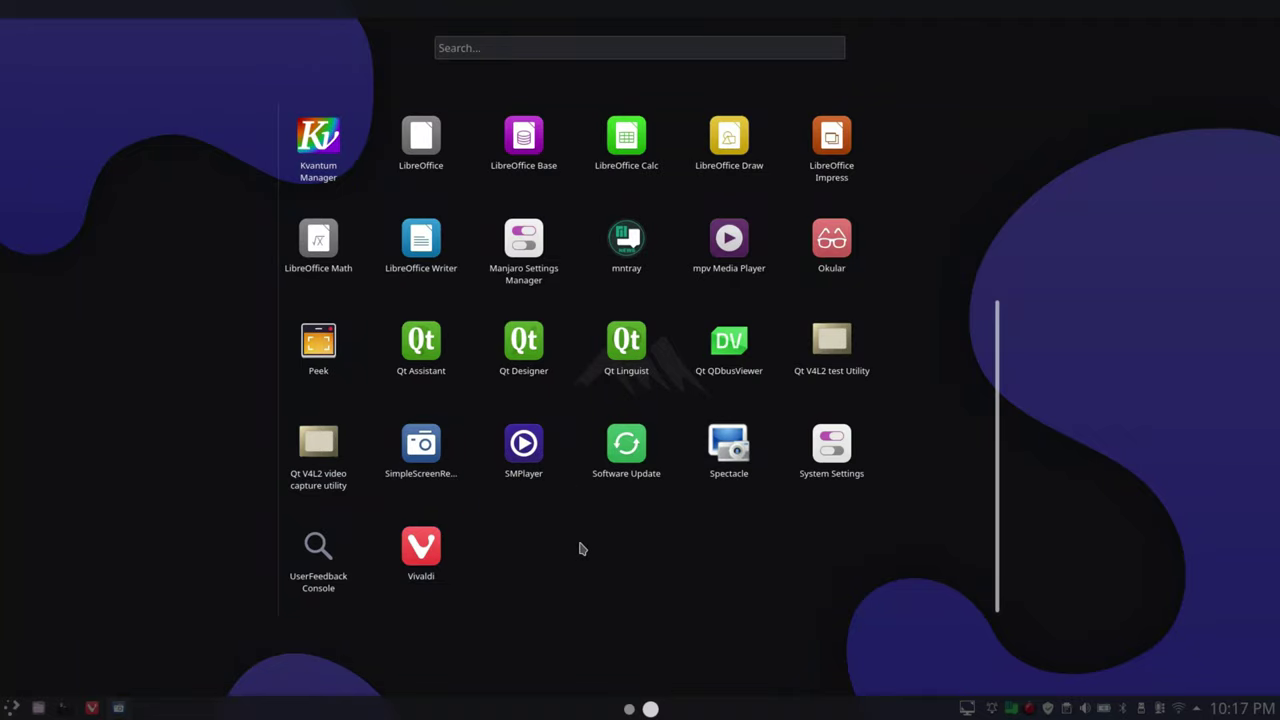
scroll(579, 535, up, 3)
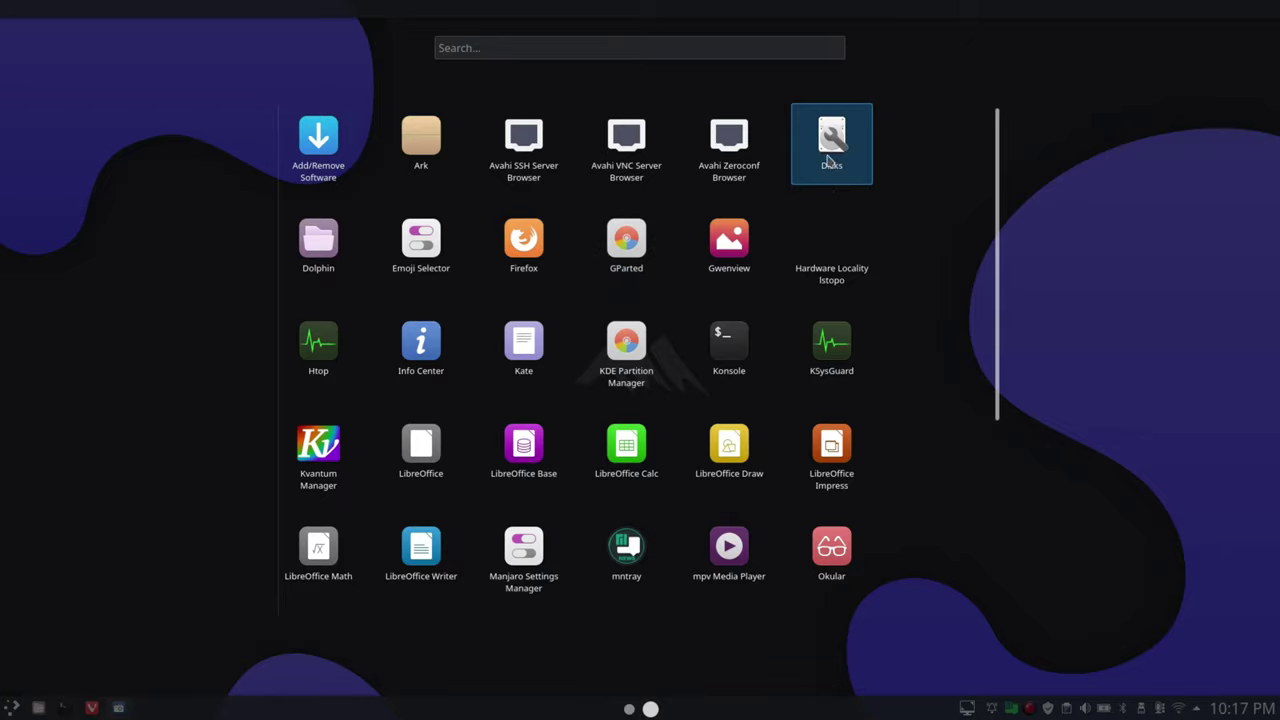
click(828, 160)
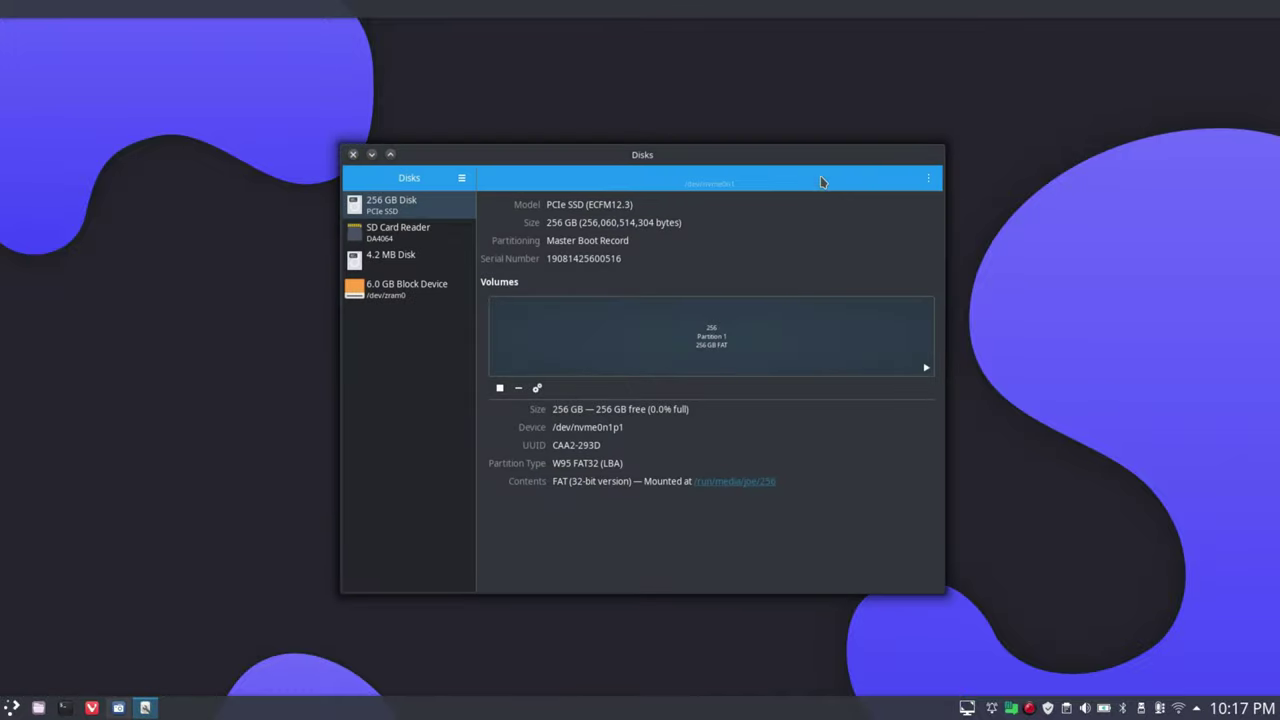
click(352, 154)
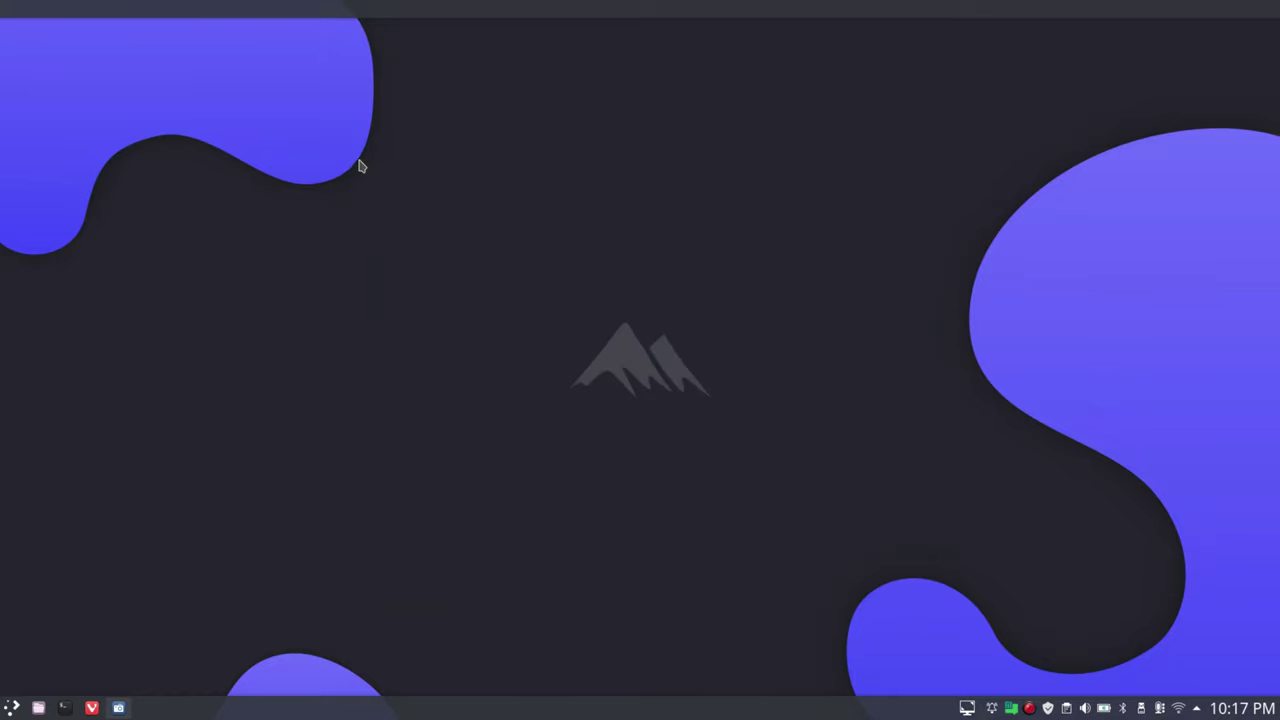
Find GParted by searching for "gpart" and launch it, entering the account password to authenticate.
click(10, 708)
text(gpart)
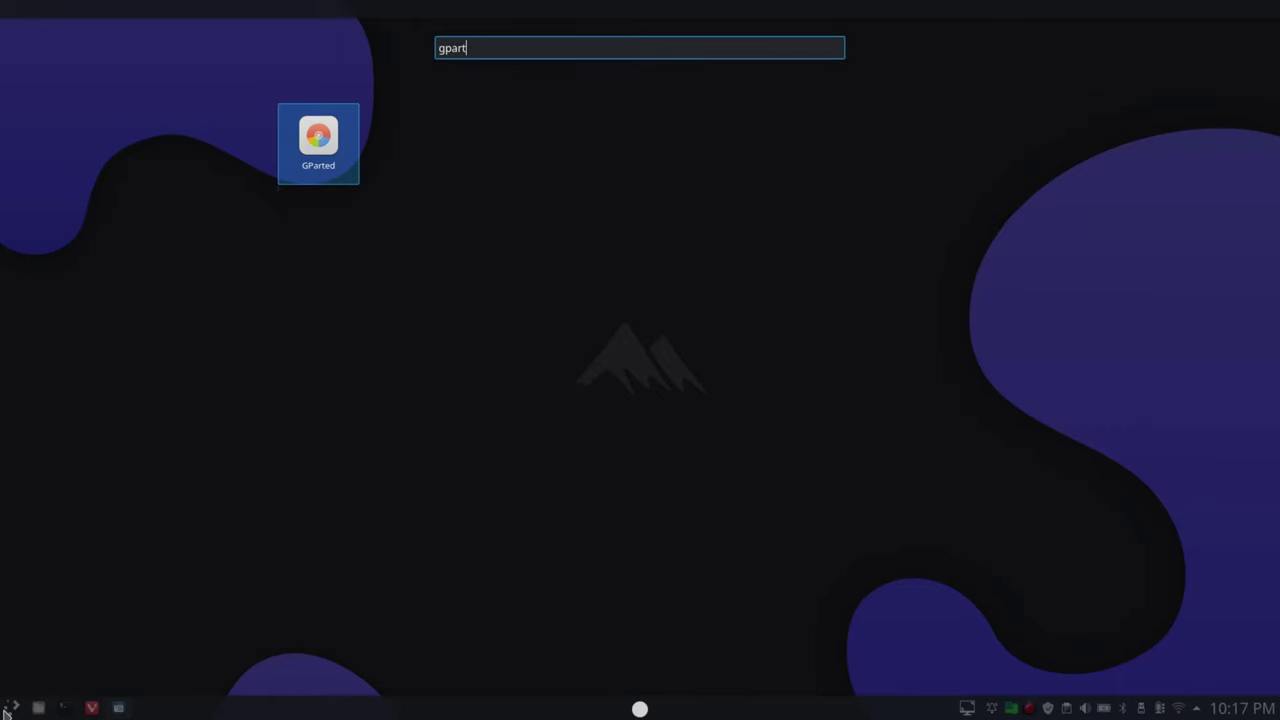
key(Return)
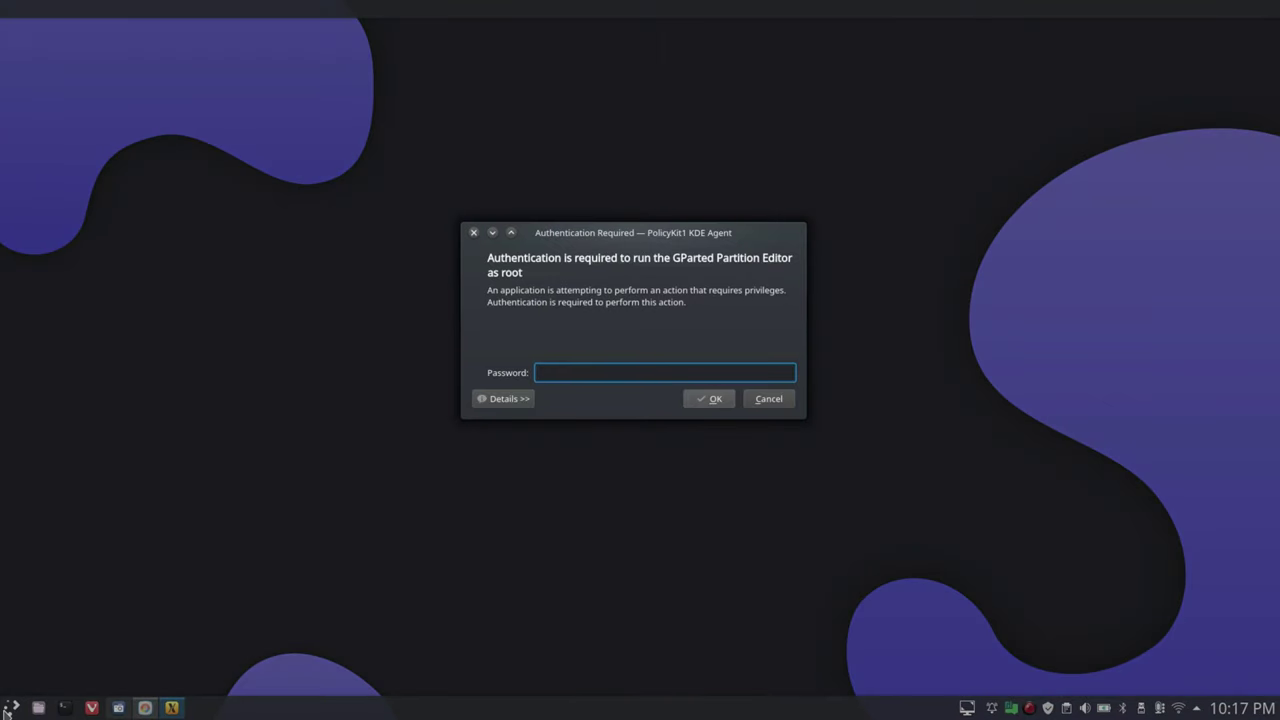
key(Return)
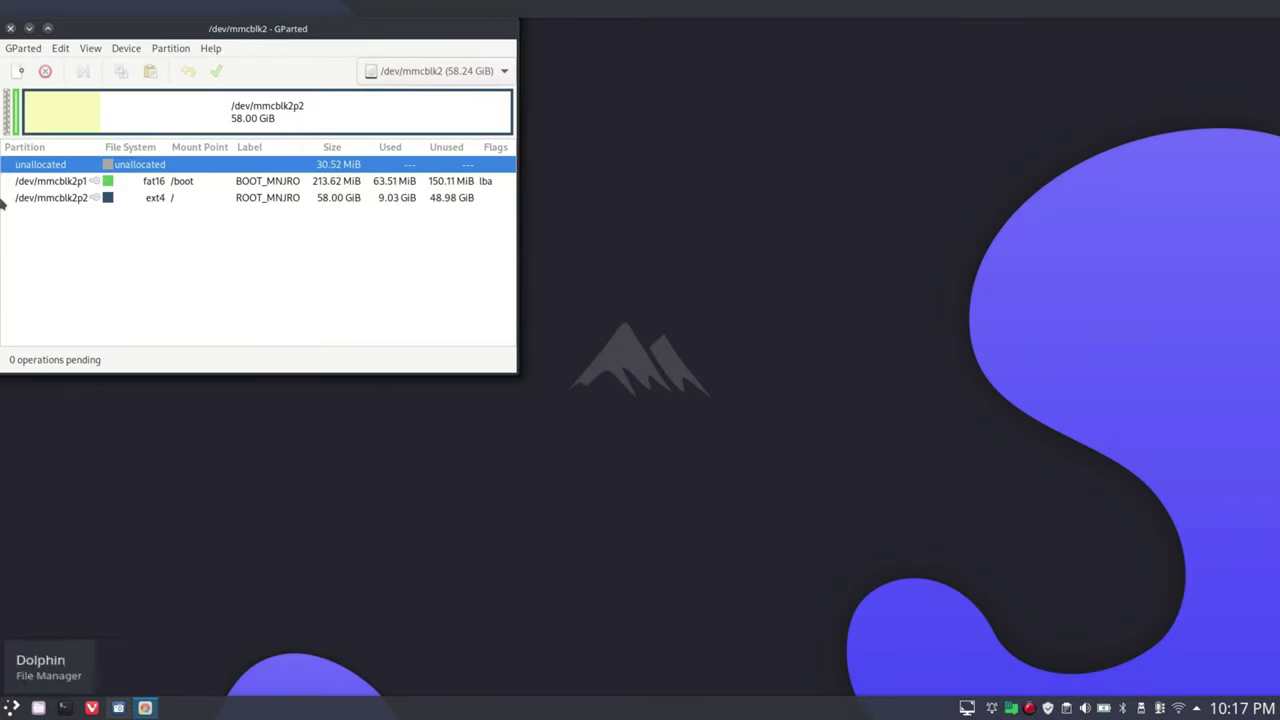
Examine the partitions of /dev/nvme0n1 and /dev/mmcblk2 in GParted, and close the partition editor.
drag(303, 28, 712, 140)
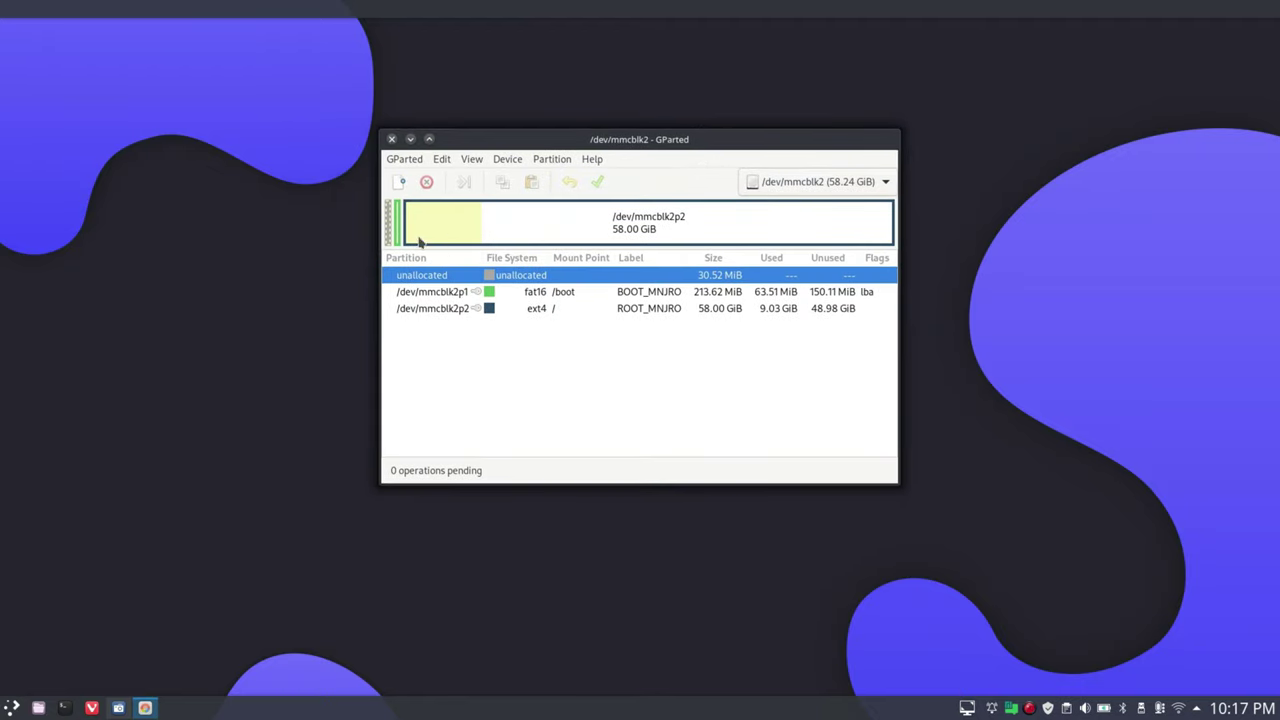
click(854, 182)
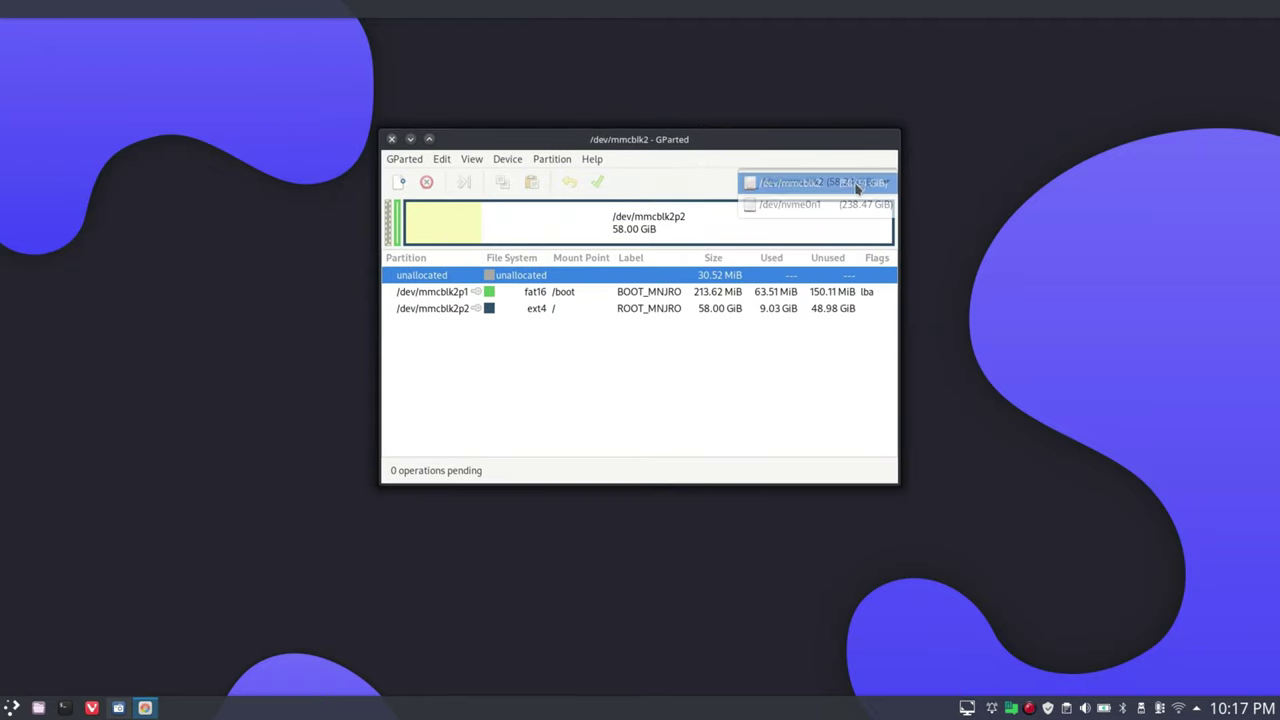
click(851, 205)
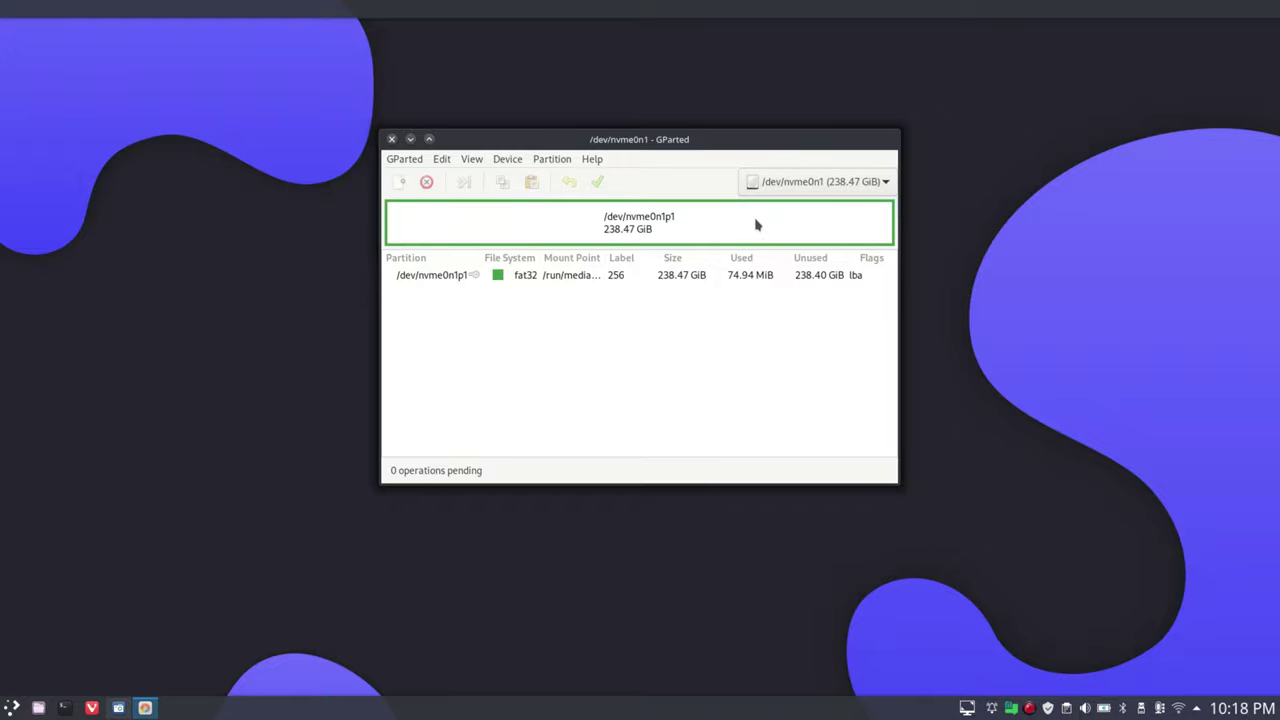
click(812, 182)
click(817, 163)
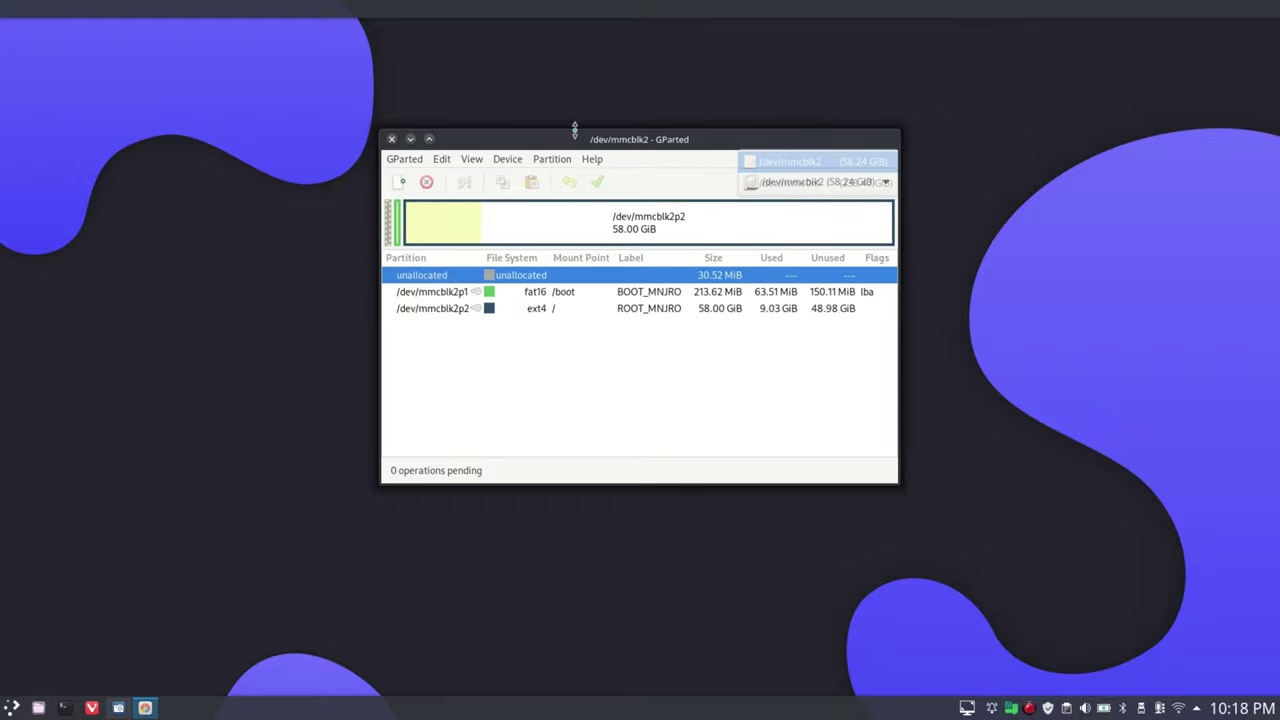
double_click(540, 148)
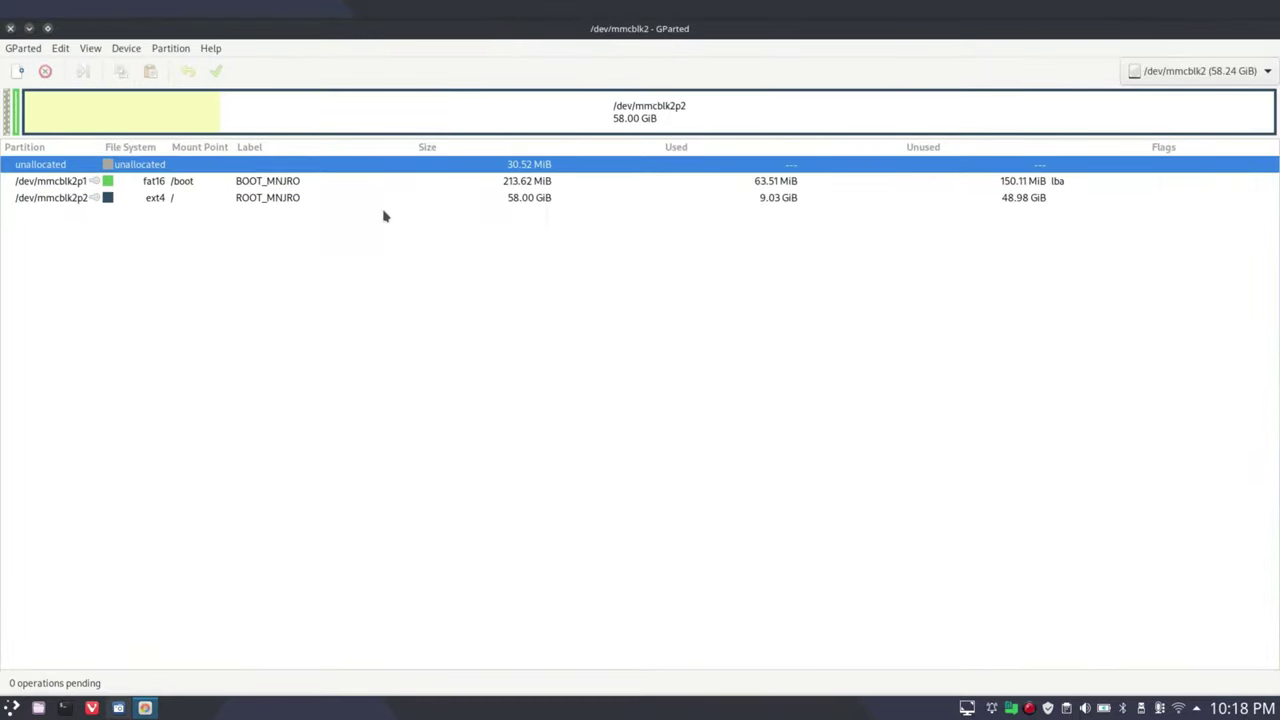
click(10, 28)
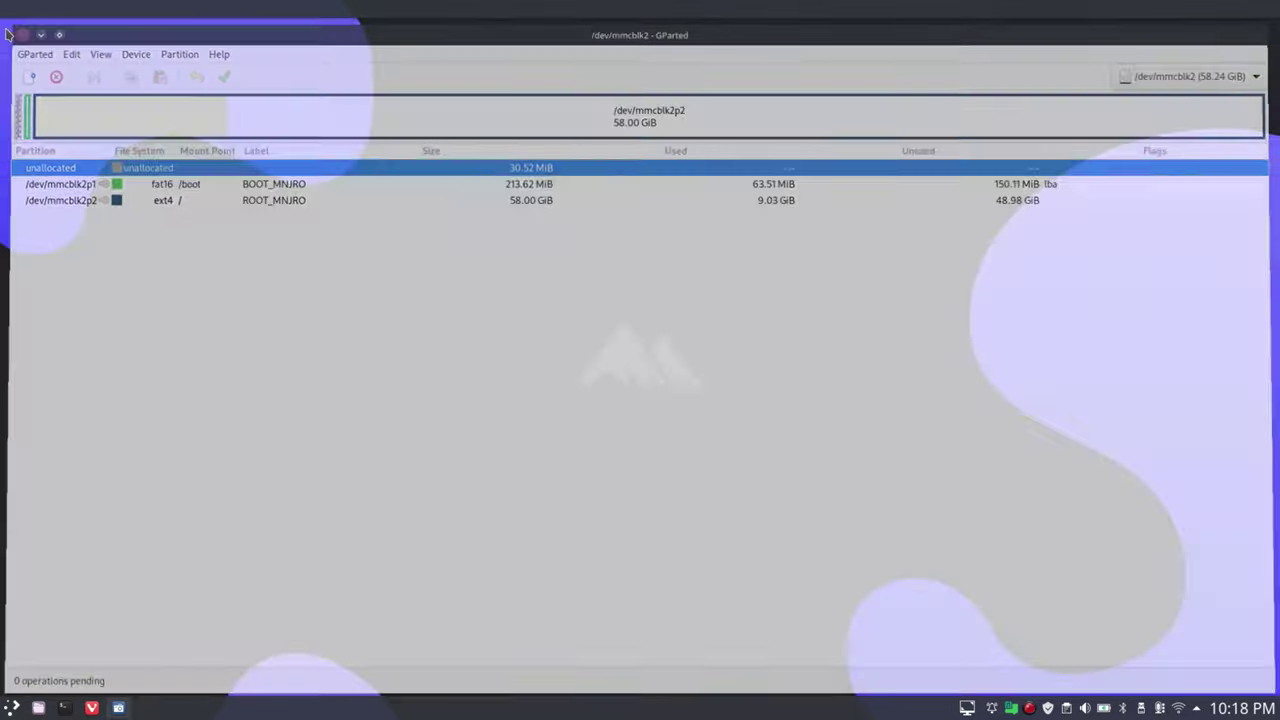
Browse the full list of installed applications and launch Info Center to view the system information.
click(12, 708)
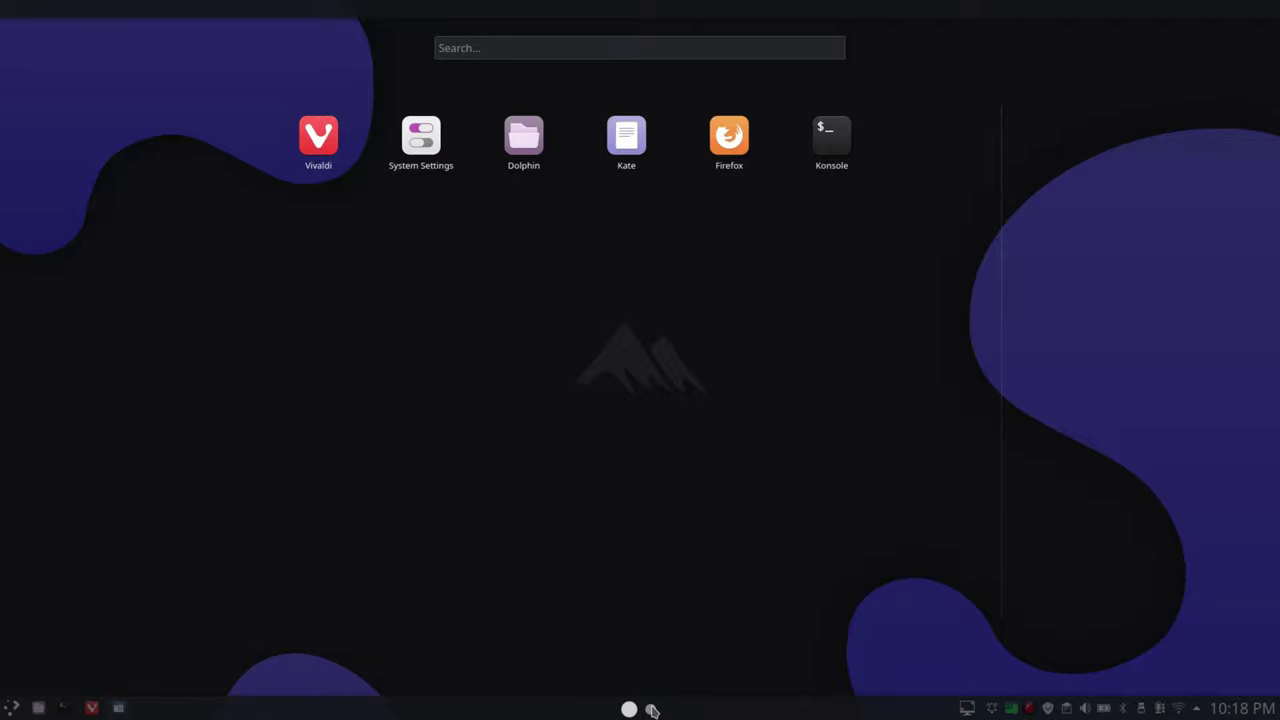
click(651, 710)
scroll(760, 430, down, 1)
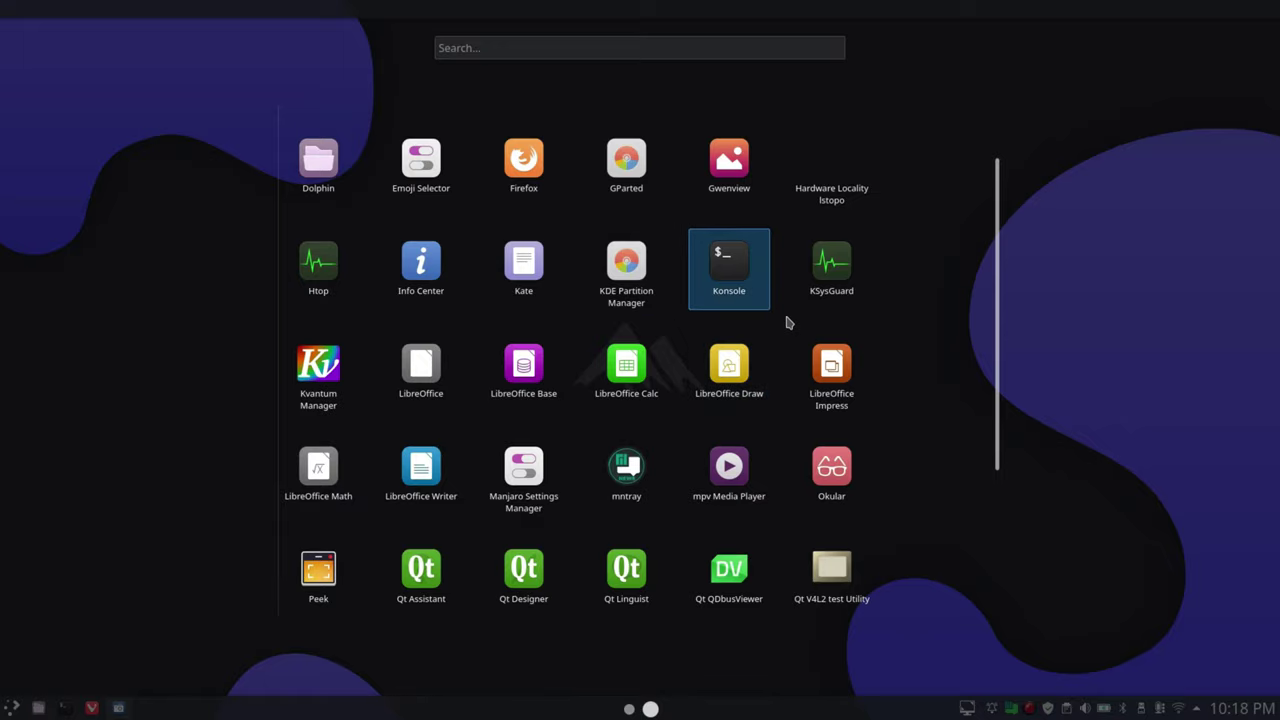
scroll(789, 325, down, 1)
scroll(789, 338, down, 1)
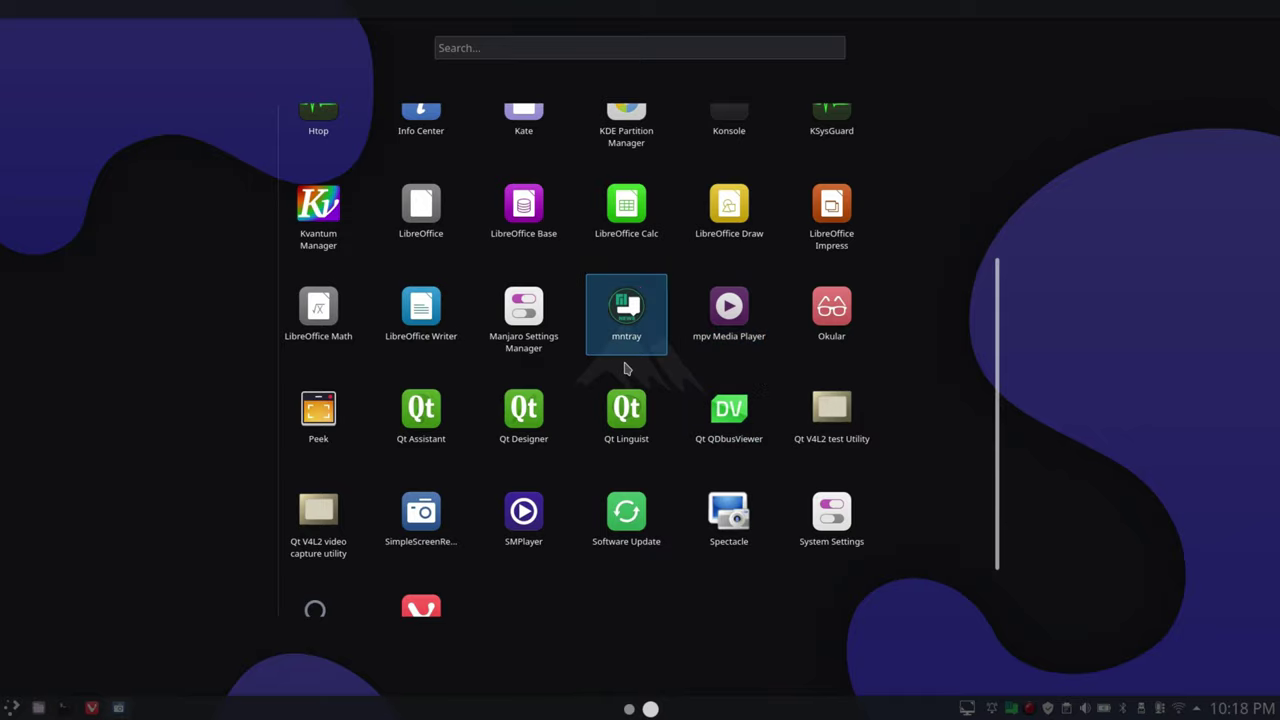
scroll(524, 368, down, 1)
scroll(358, 405, up, 3)
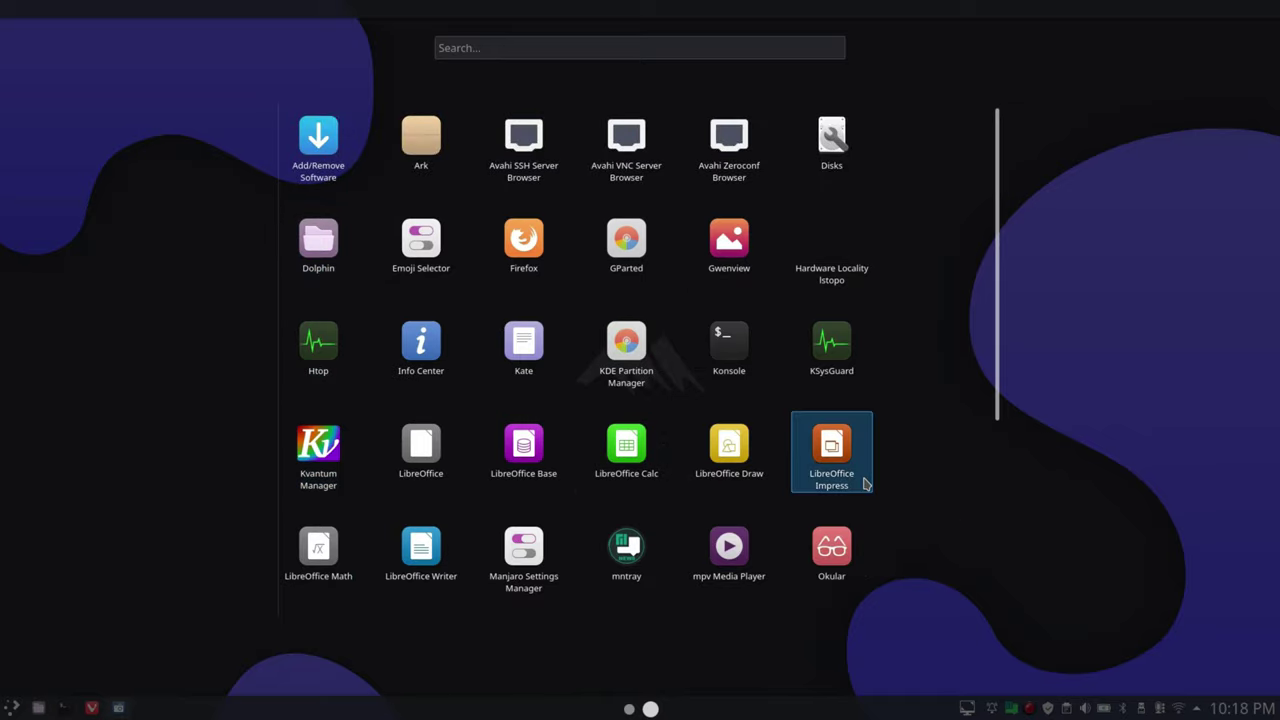
scroll(860, 486, down, 3)
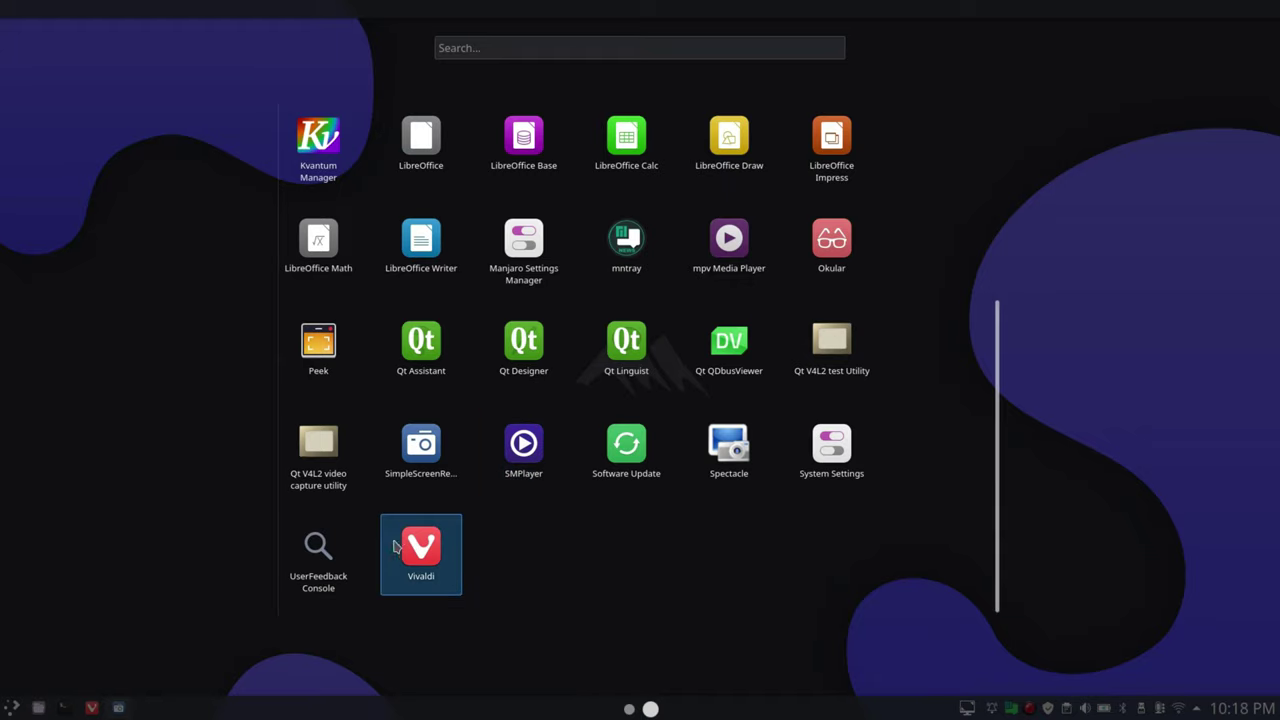
scroll(330, 450, up, 3)
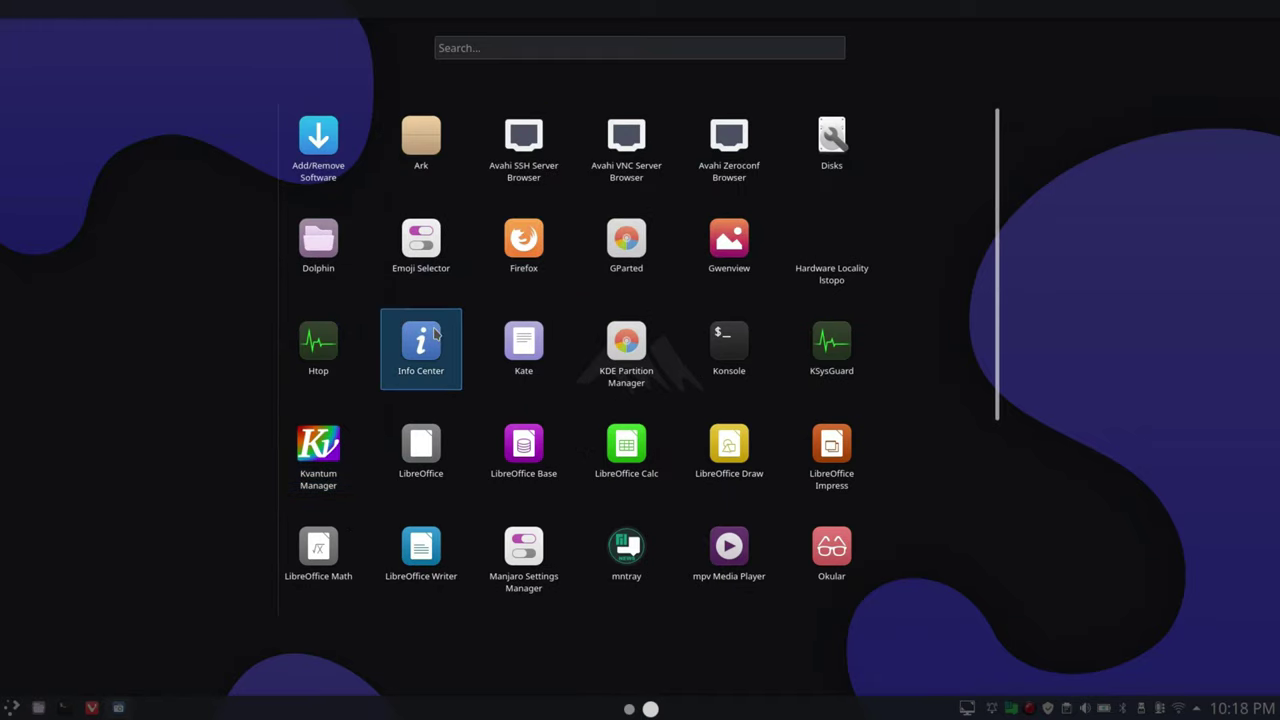
click(432, 333)
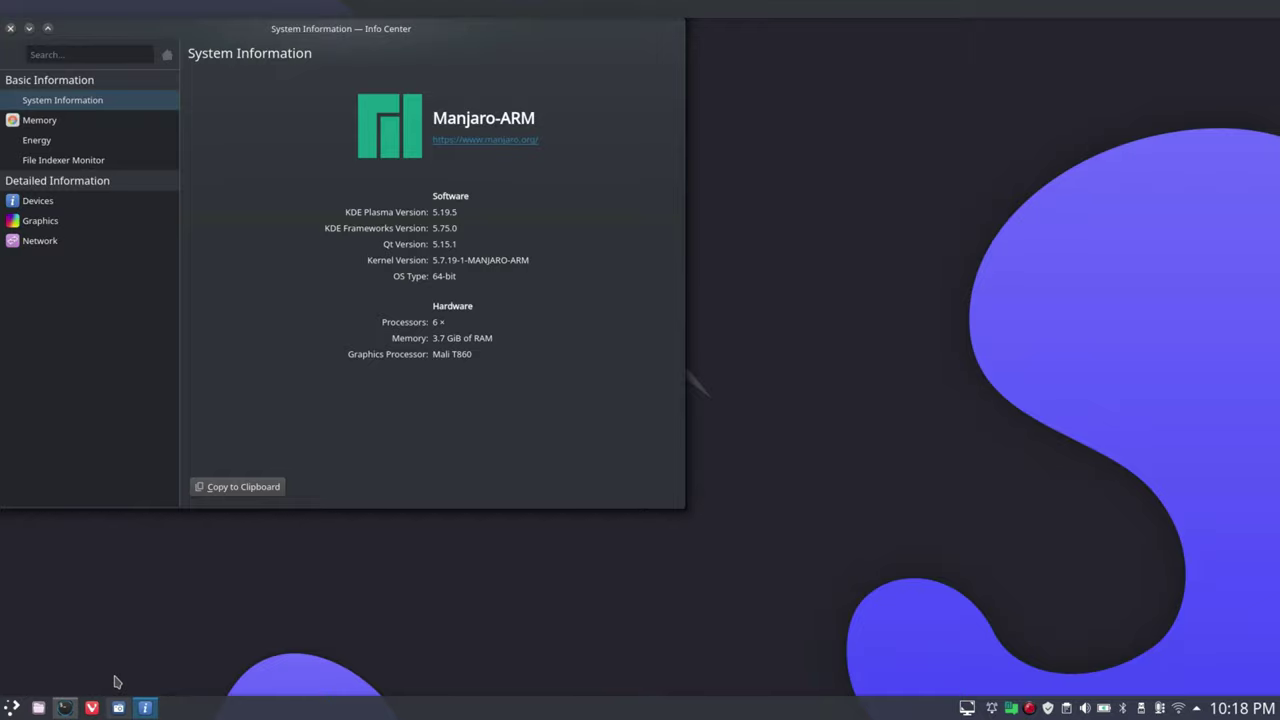
Run gtop in a terminal and tile its window to the right half of the desktop beside Info Center.
text(gtop)
key(Return)
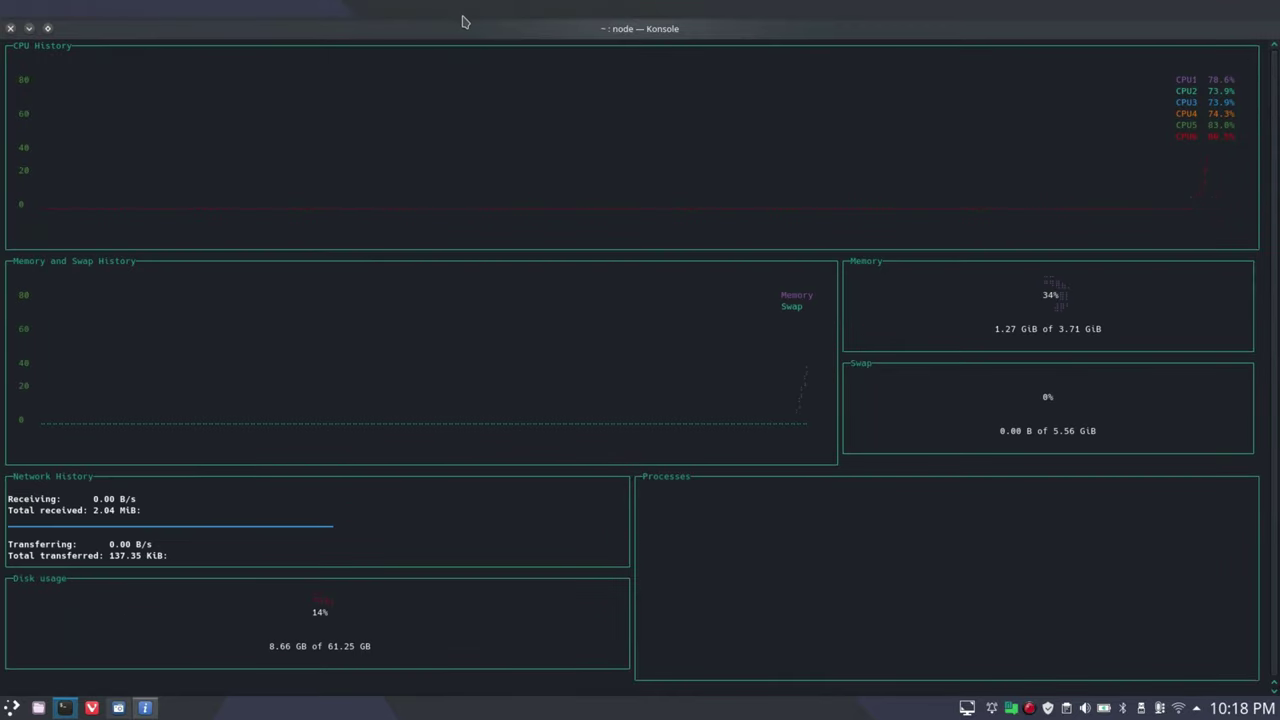
drag(460, 25, 1279, 225)
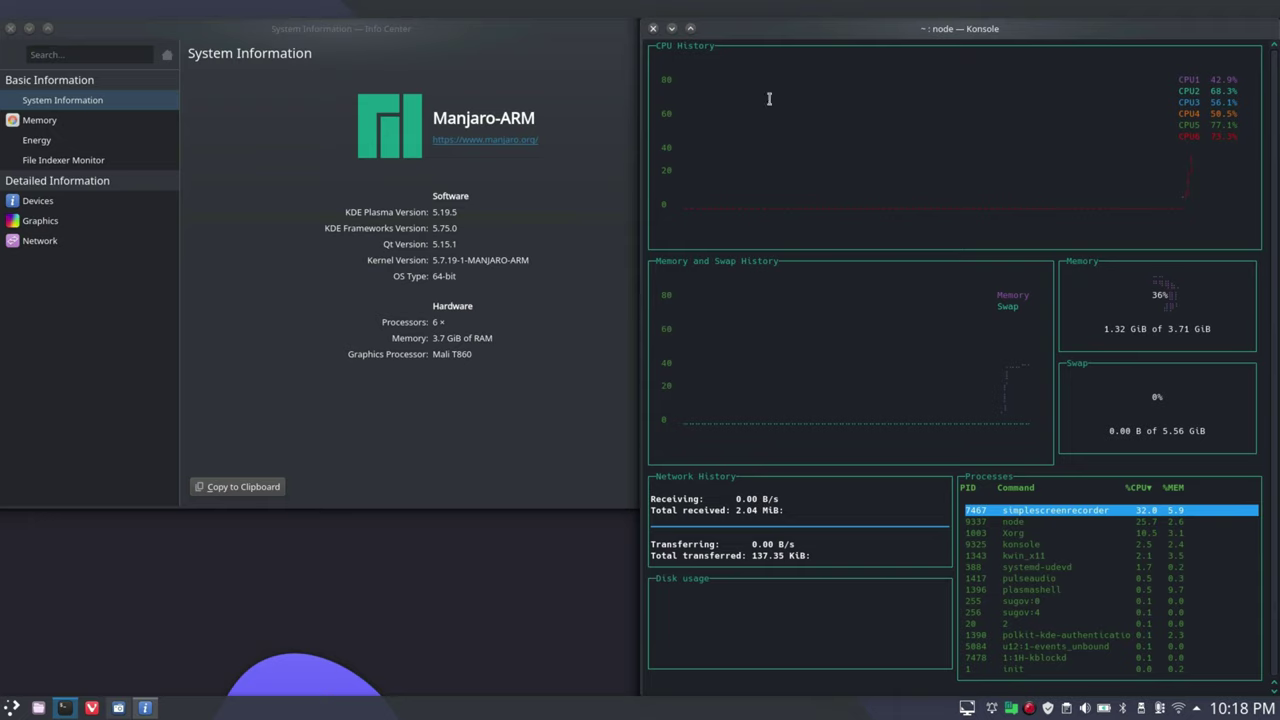
right_click(743, 33)
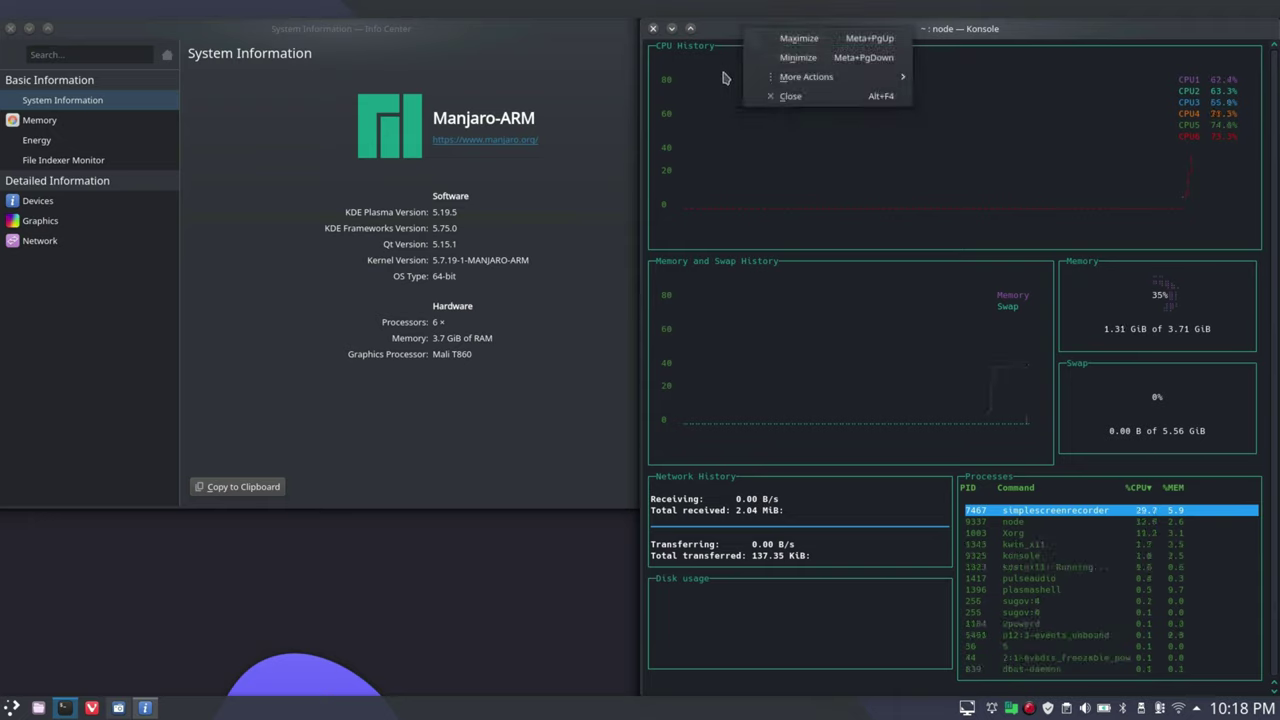
mouse_move(868, 84)
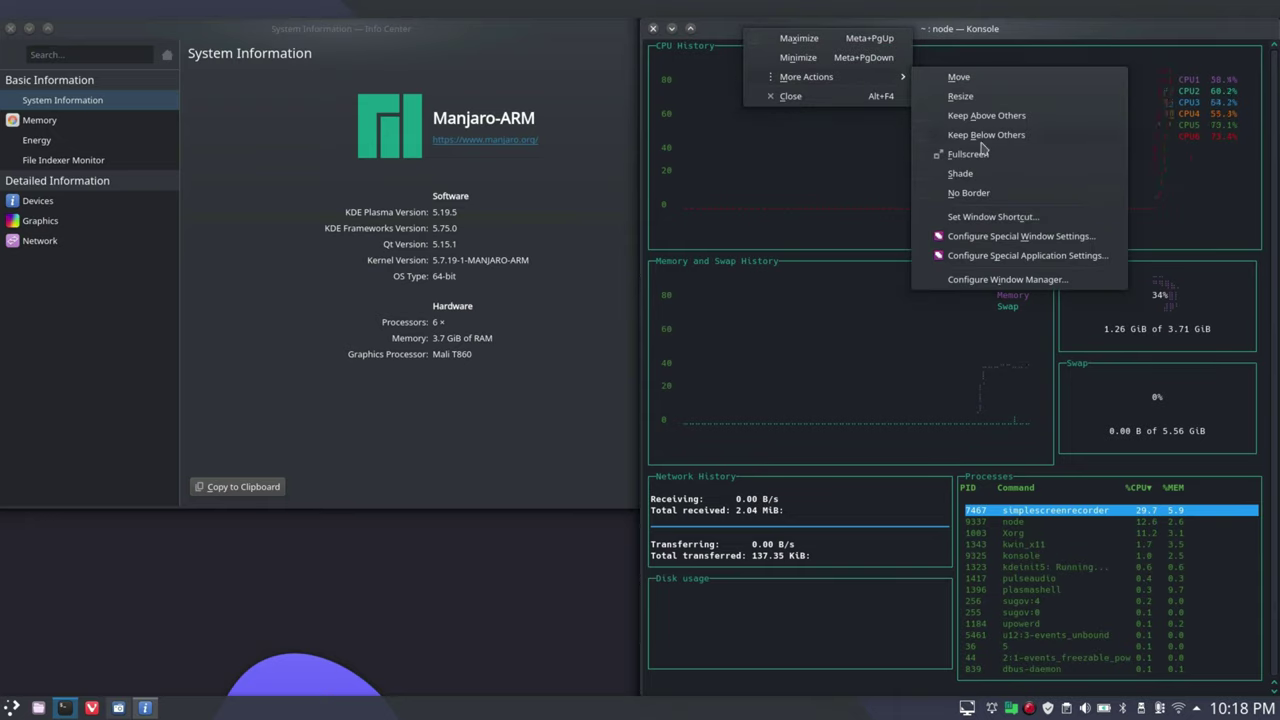
key(Escape)
key(Escape)
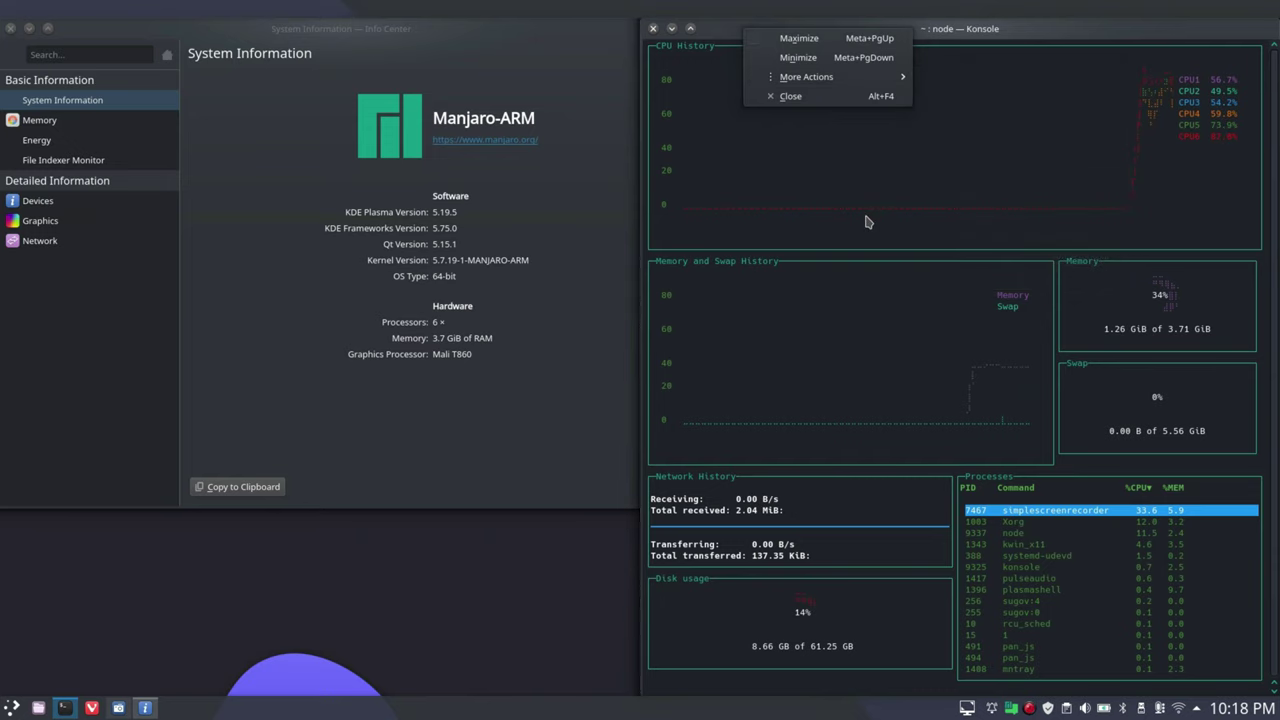
Quit gtop and examine process usage with htop while maximizing Info Center, closing the terminal when done.
text(qhtop)
key(Return)
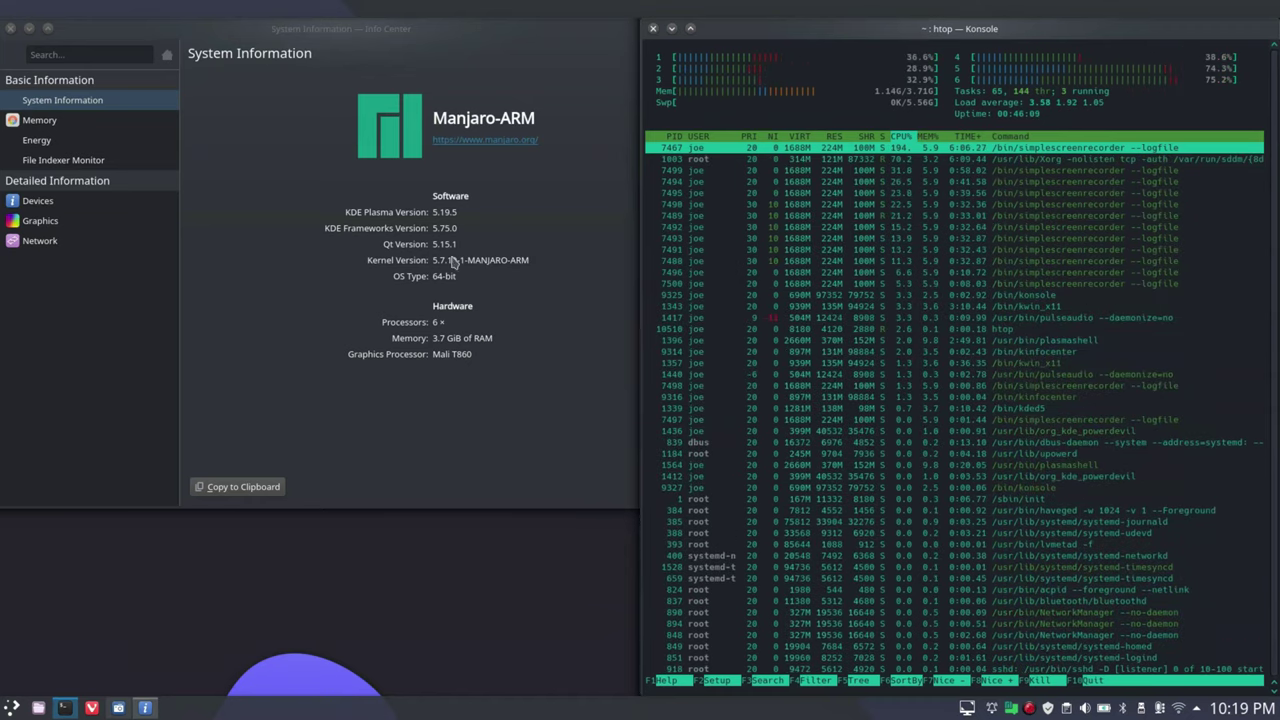
click(48, 29)
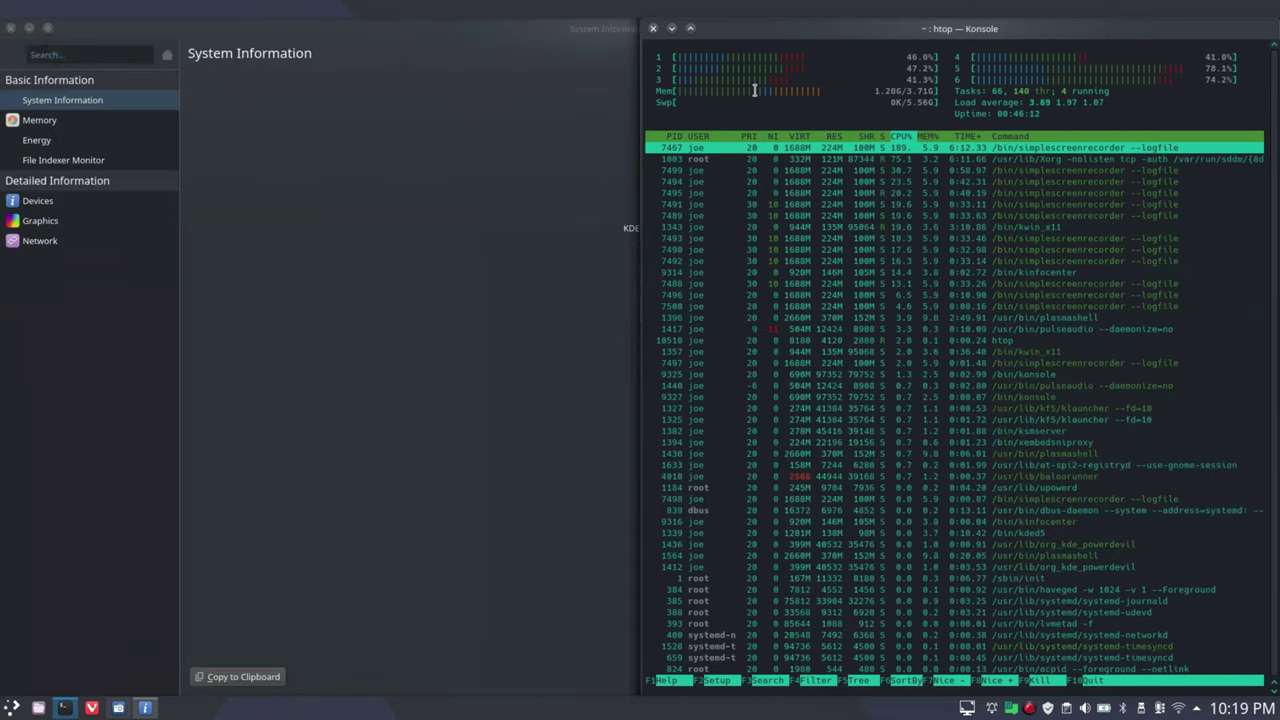
key(q)
click(651, 29)
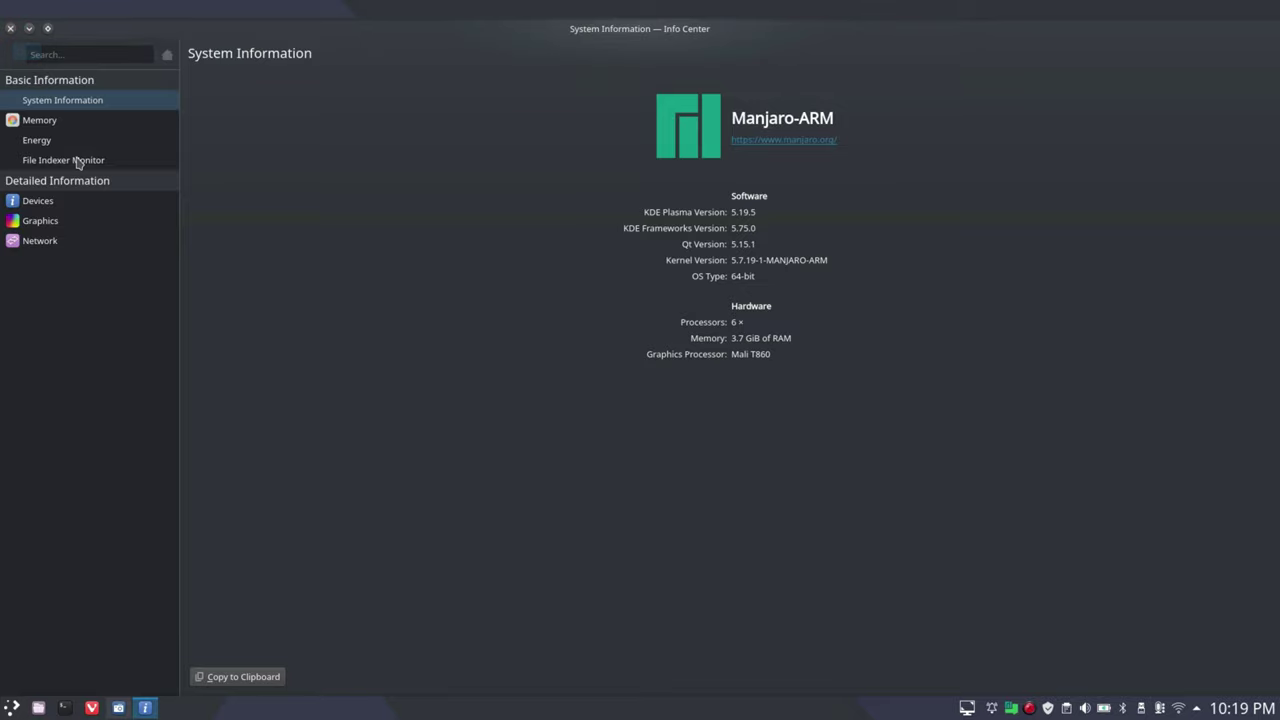
Review Info Center's memory, device and graphics information, expanding the storage drives down to nvme0n1 and nvme0n1p1 and the processors.
click(80, 121)
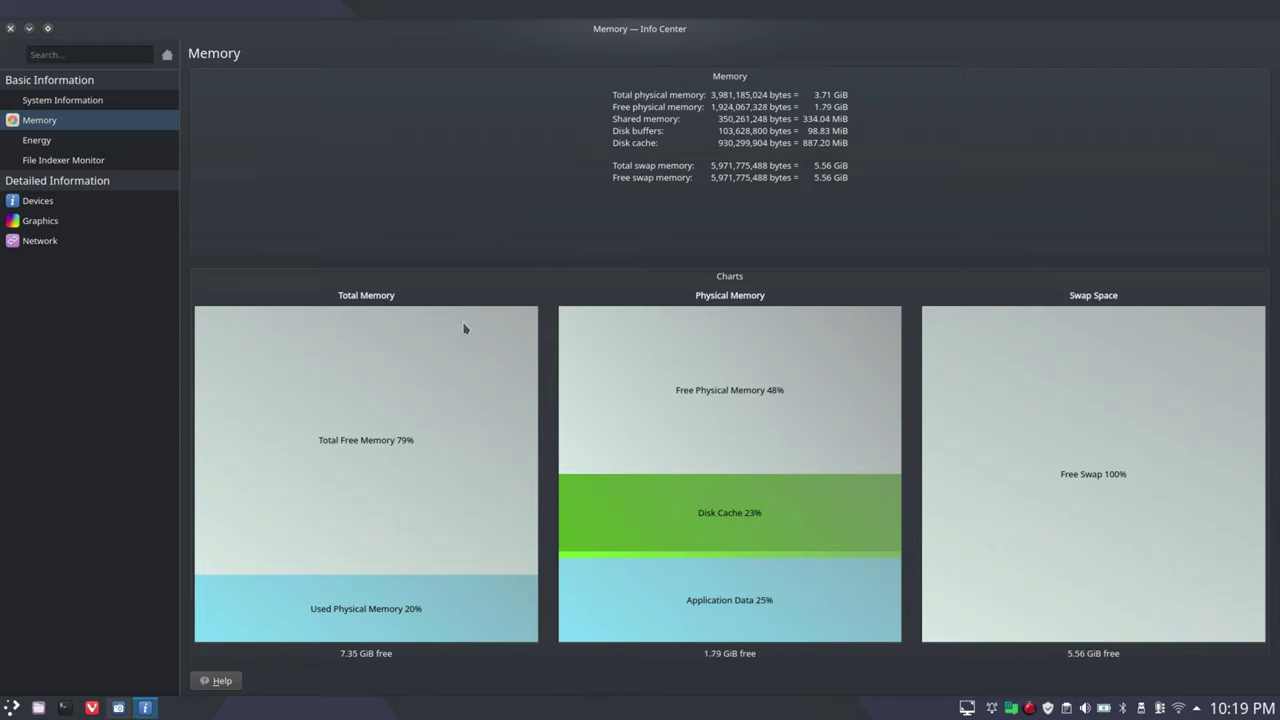
click(94, 205)
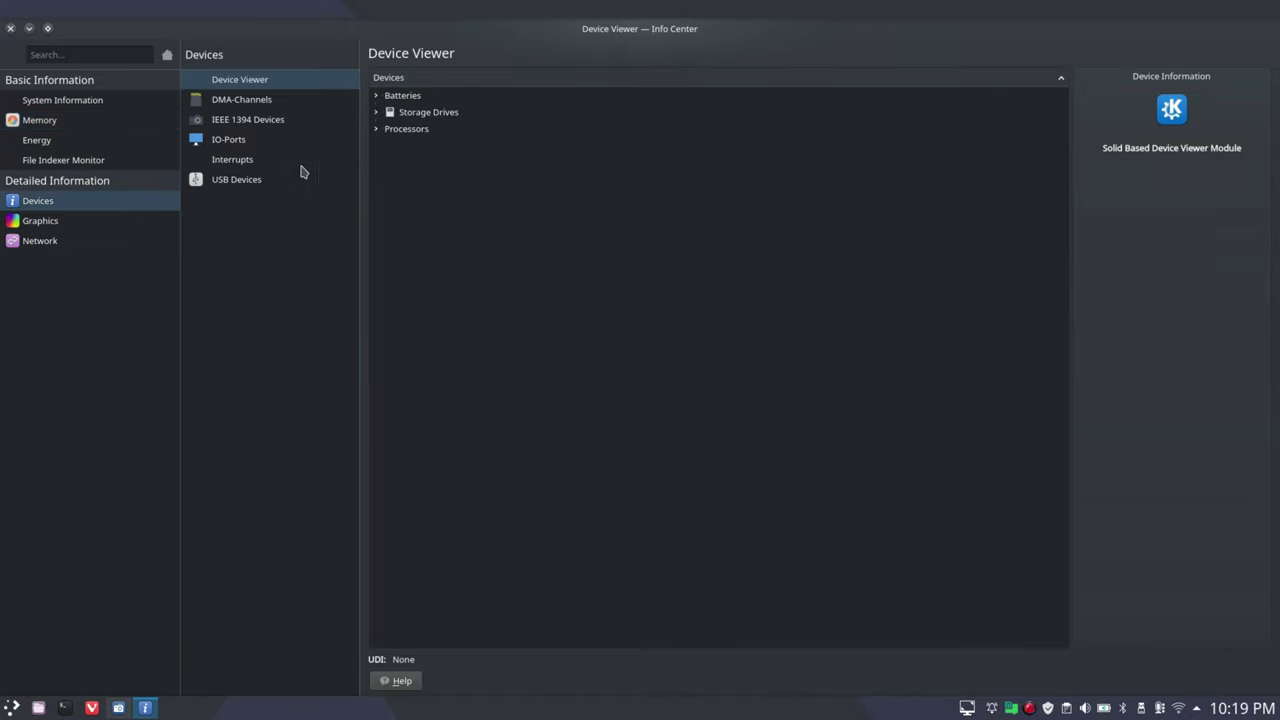
click(377, 113)
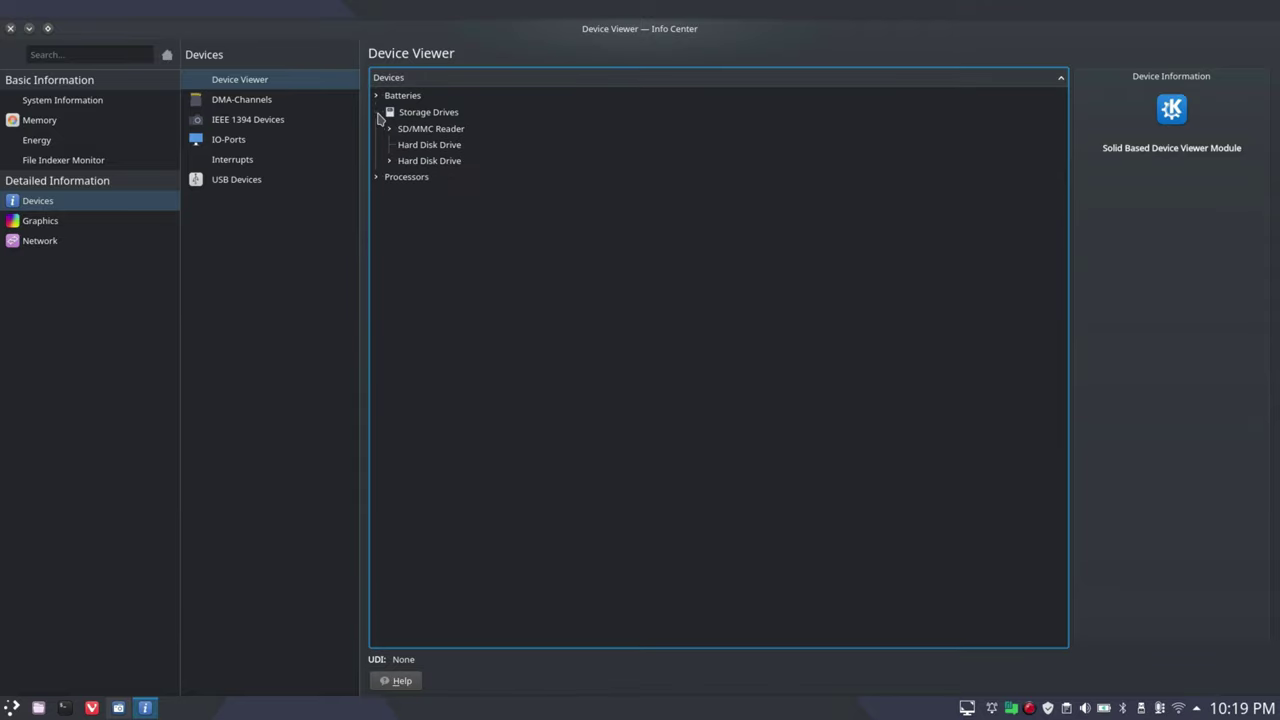
click(387, 149)
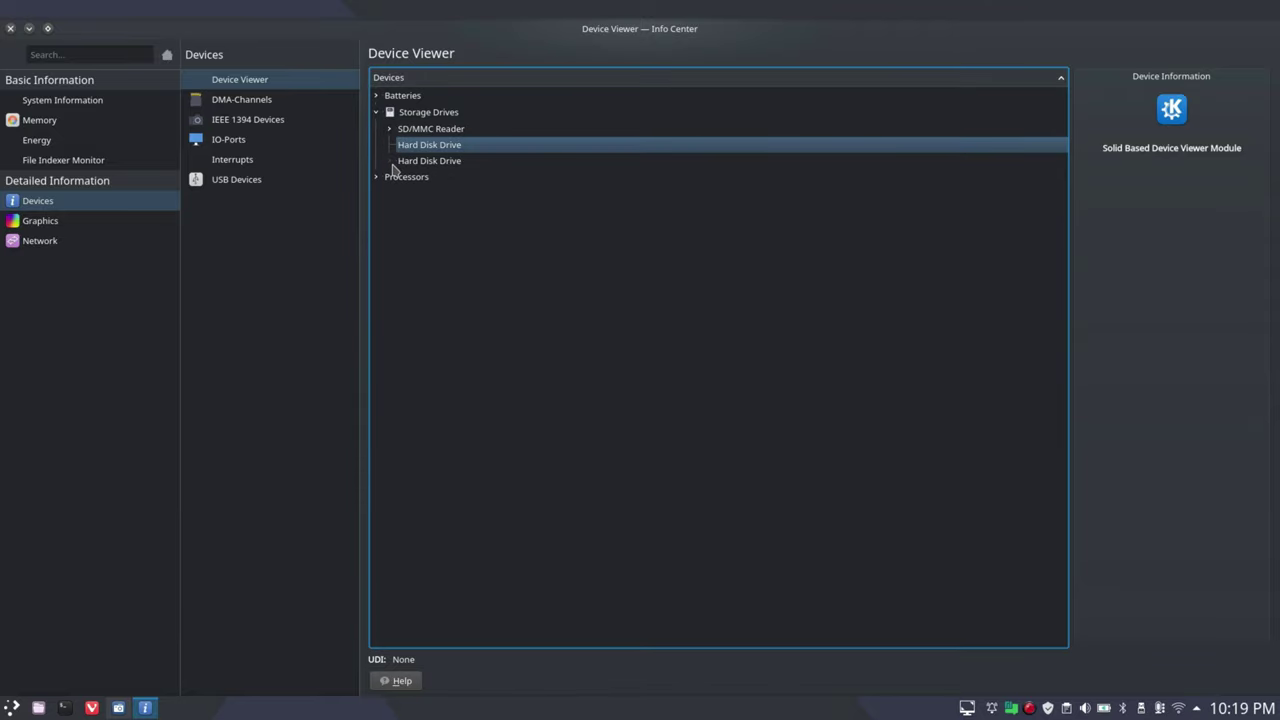
click(390, 161)
click(425, 162)
click(424, 178)
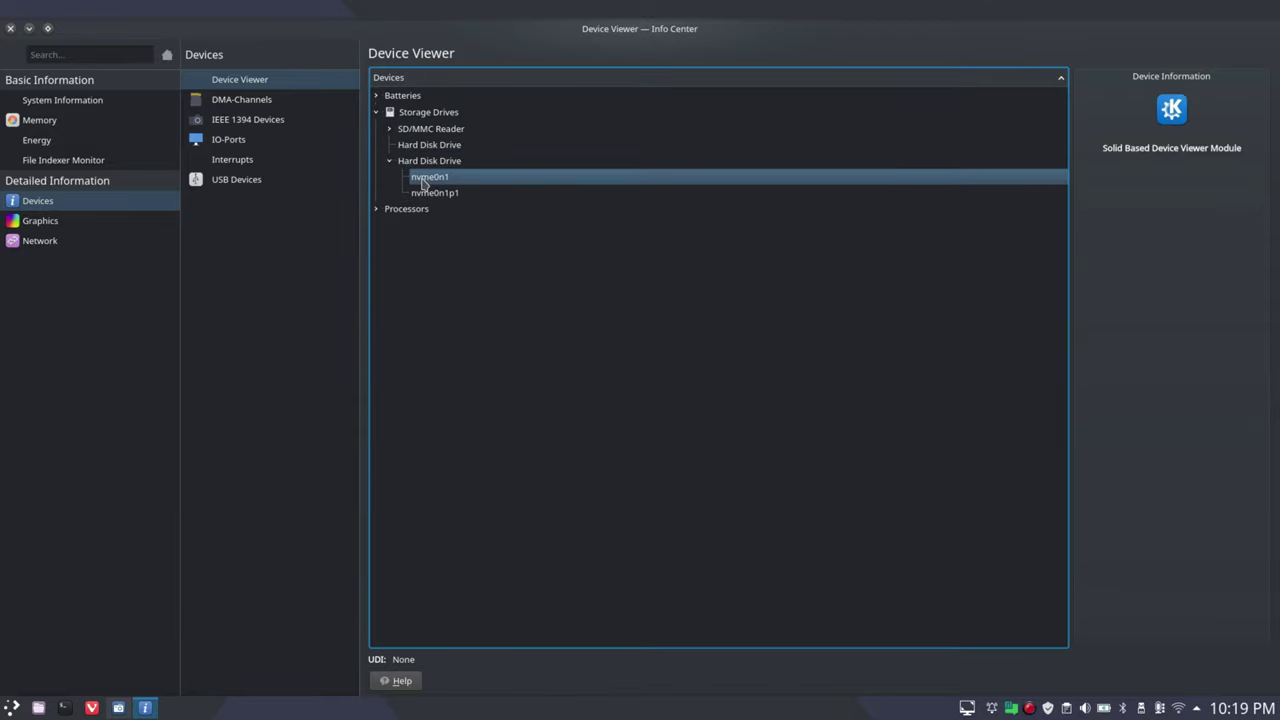
click(425, 193)
click(378, 212)
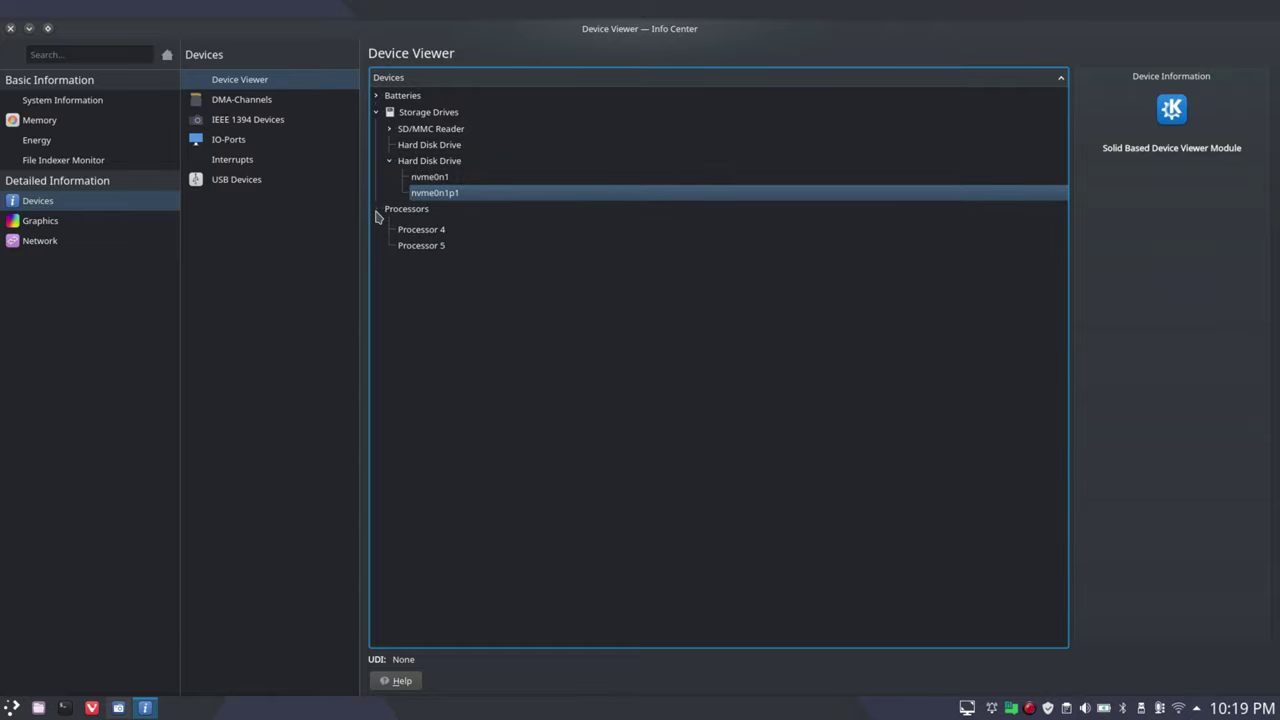
click(40, 221)
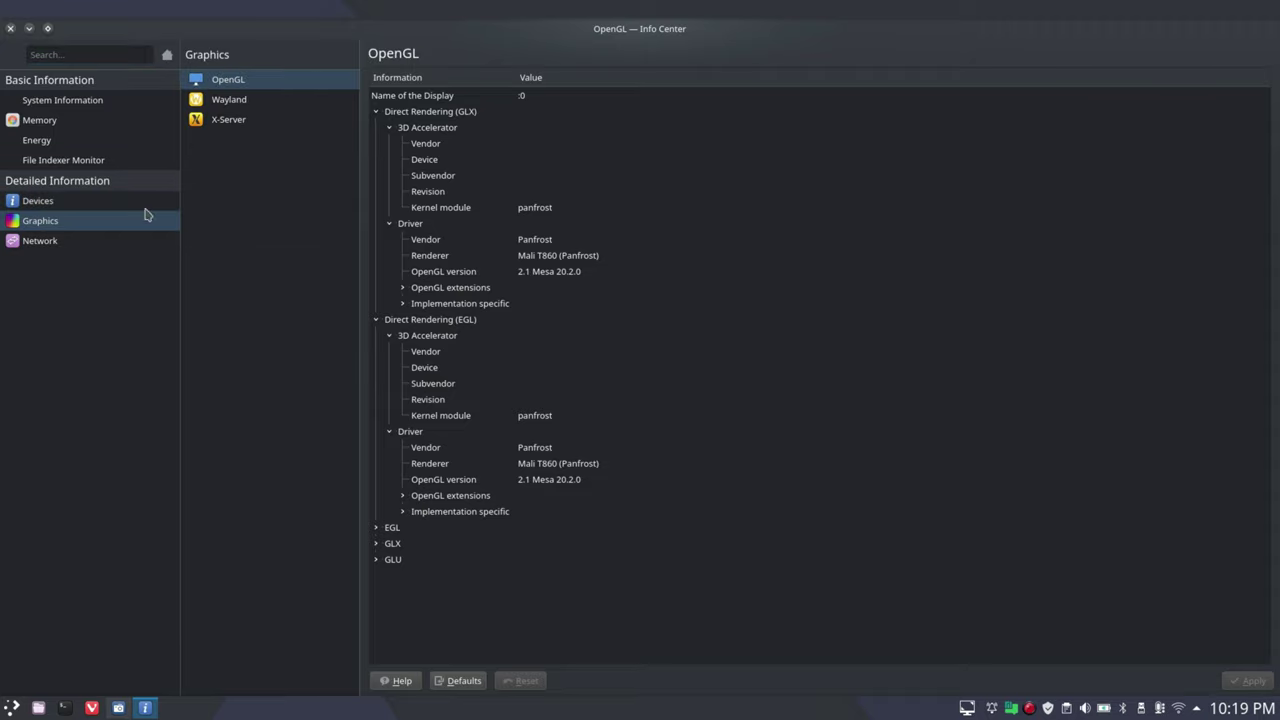